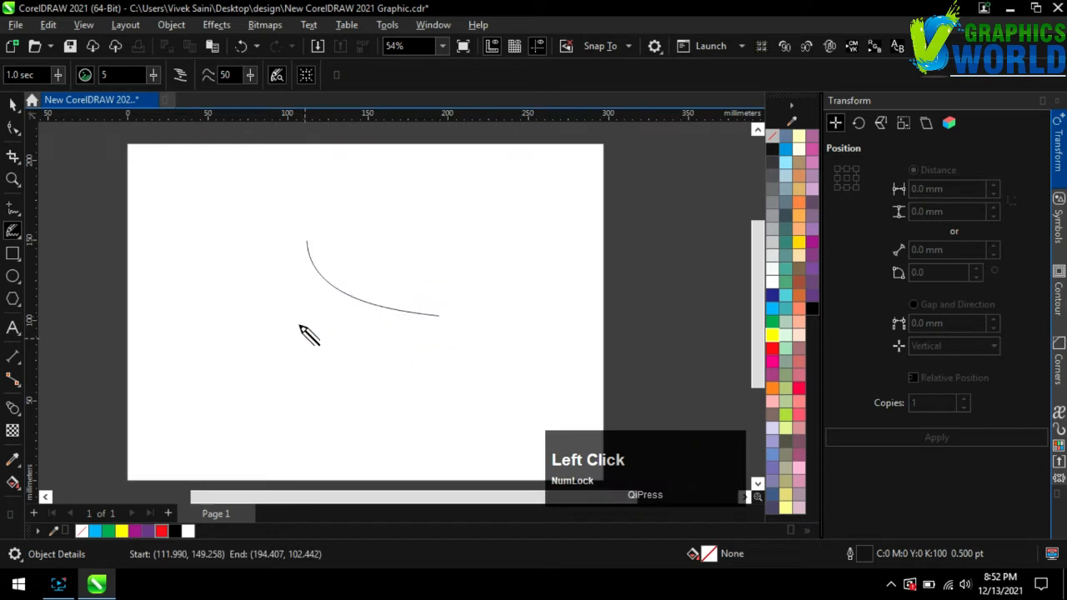
- Draw a second freehand curve below the existing one, starting near its upper end, and adjust its upper control handle to deepen the bend
drag(301, 244, 327, 332)
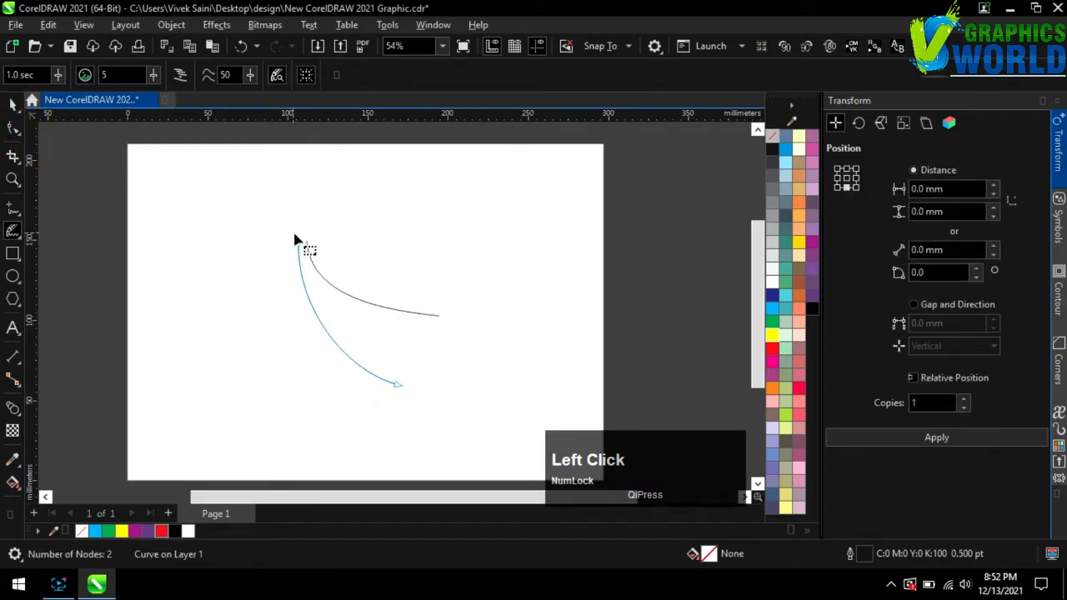
scroll(296, 240, up, 4)
drag(294, 241, 279, 414)
scroll(179, 298, down, 2)
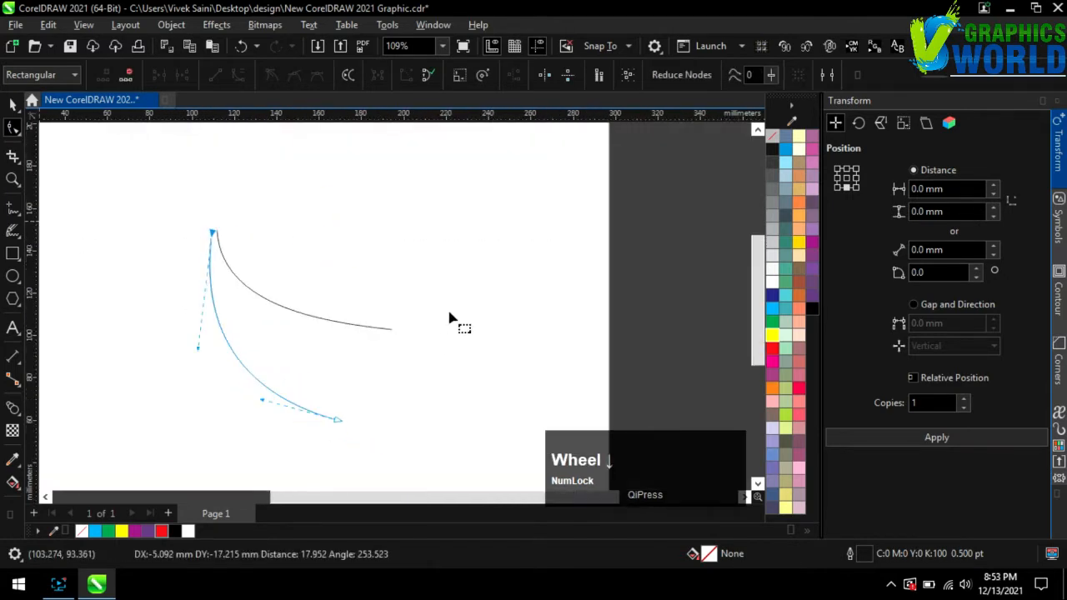
- Reshape the upper curve by lowering its far end about 12.5 mm, adjusting that end's handle, and moving its start beside the lower curve's start
click(394, 332)
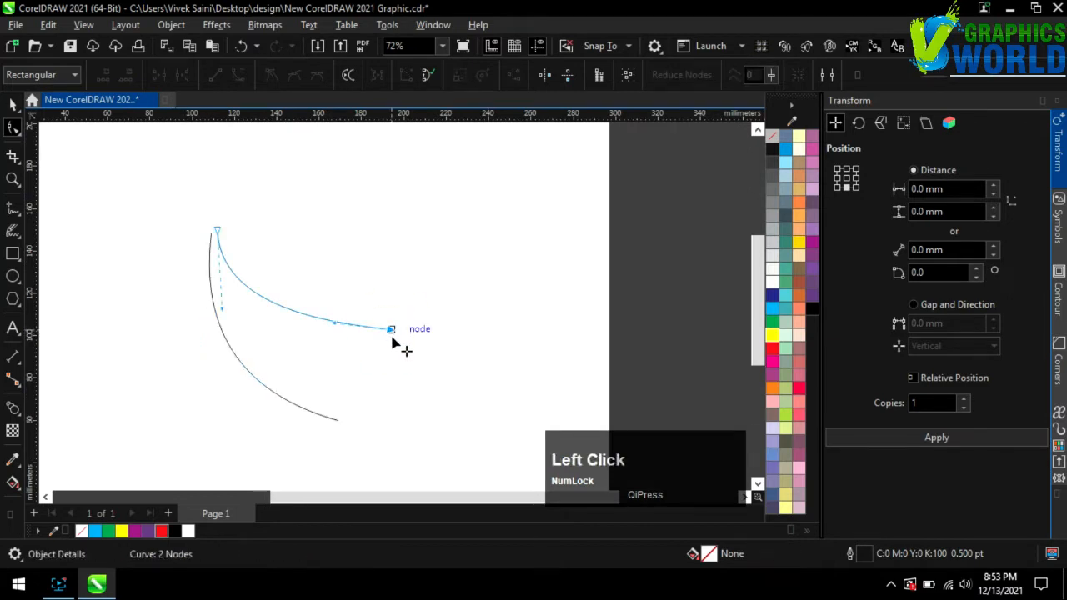
drag(392, 338, 392, 355)
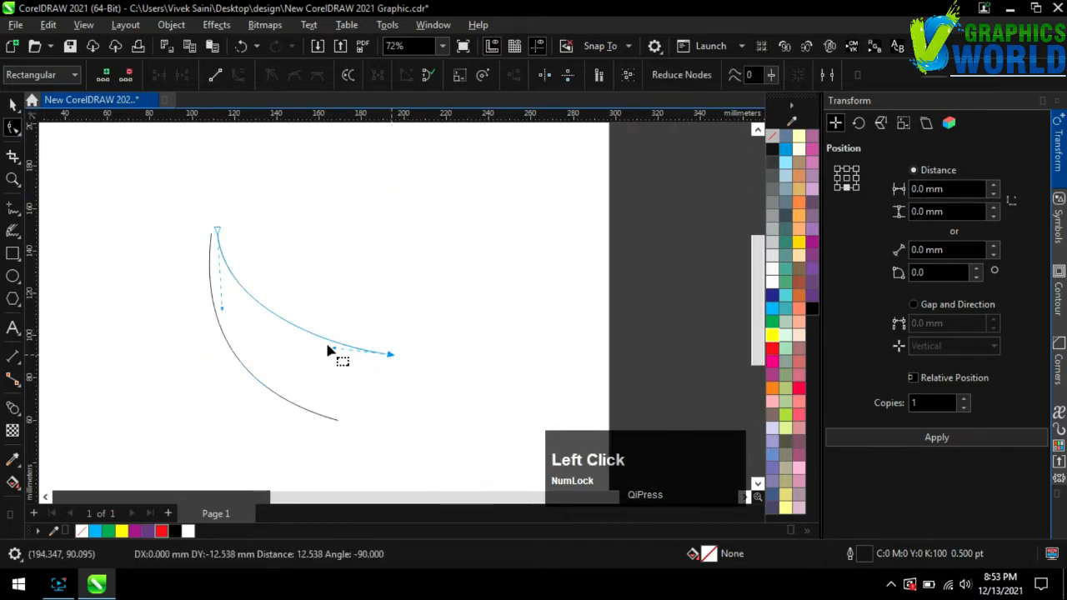
drag(328, 347, 315, 353)
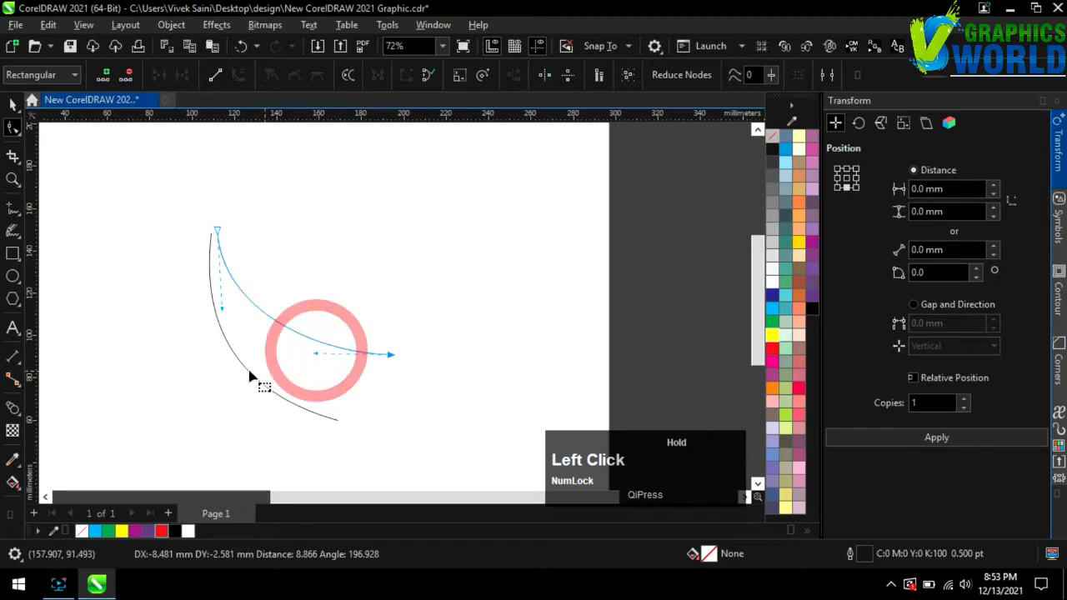
scroll(207, 241, up, 2)
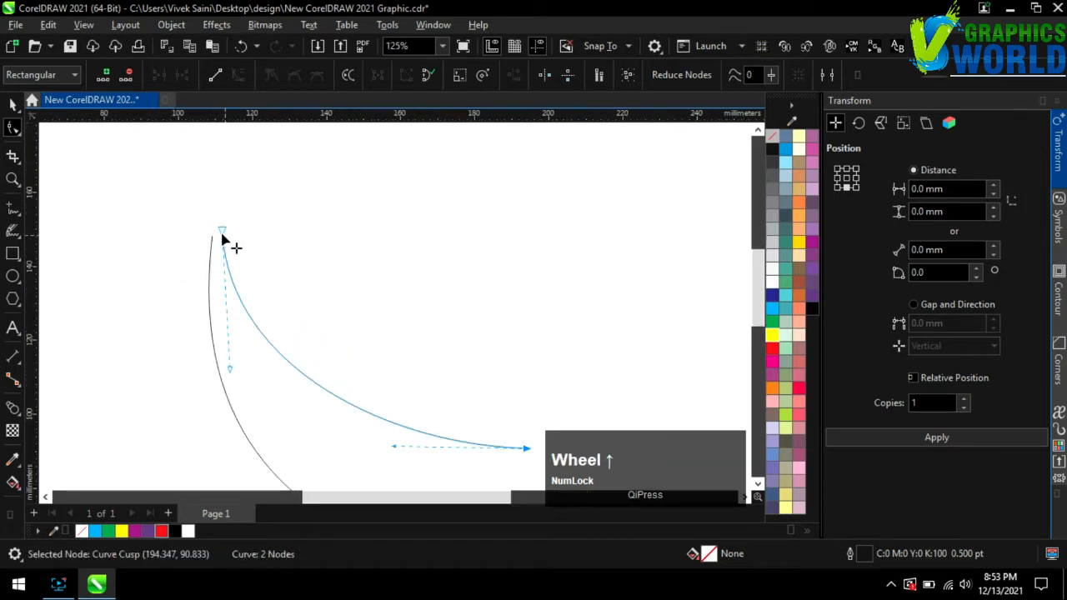
drag(223, 241, 217, 237)
scroll(116, 236, down, 2)
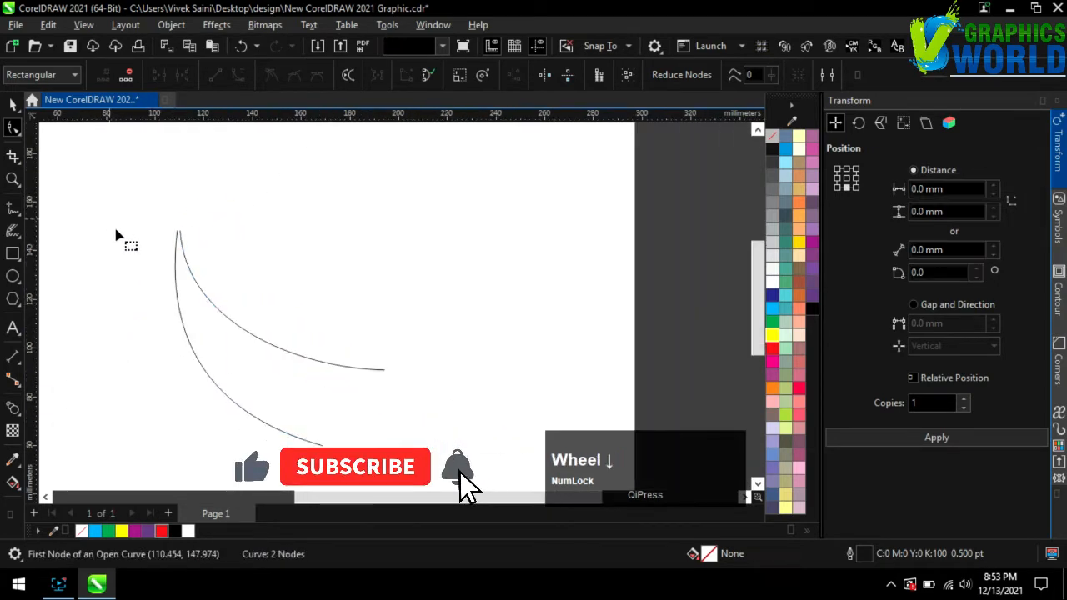
- Blend the two curves together with 100 steps
click(13, 407)
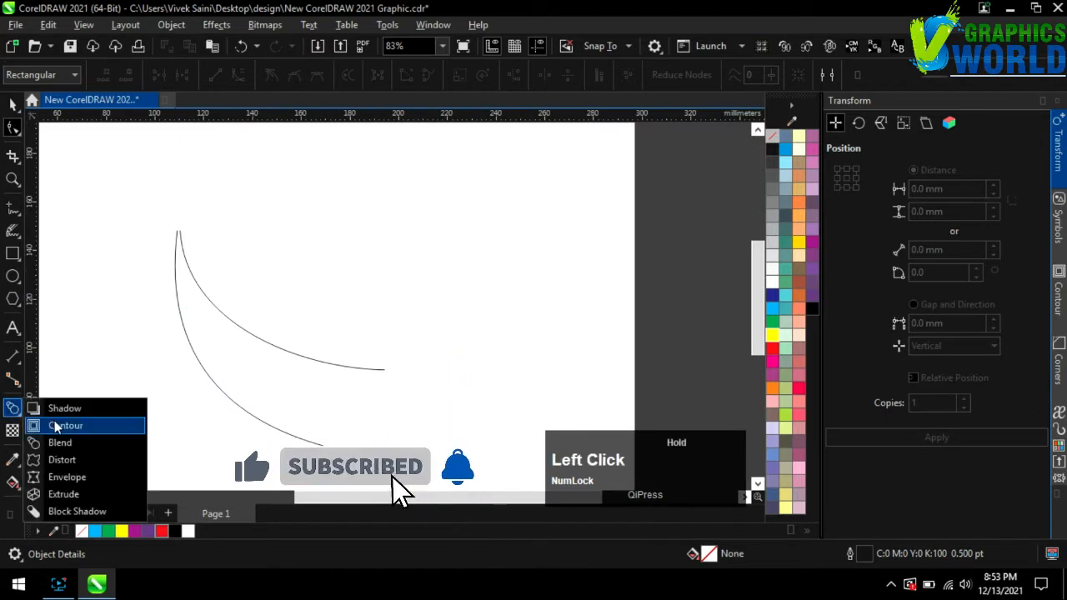
click(67, 443)
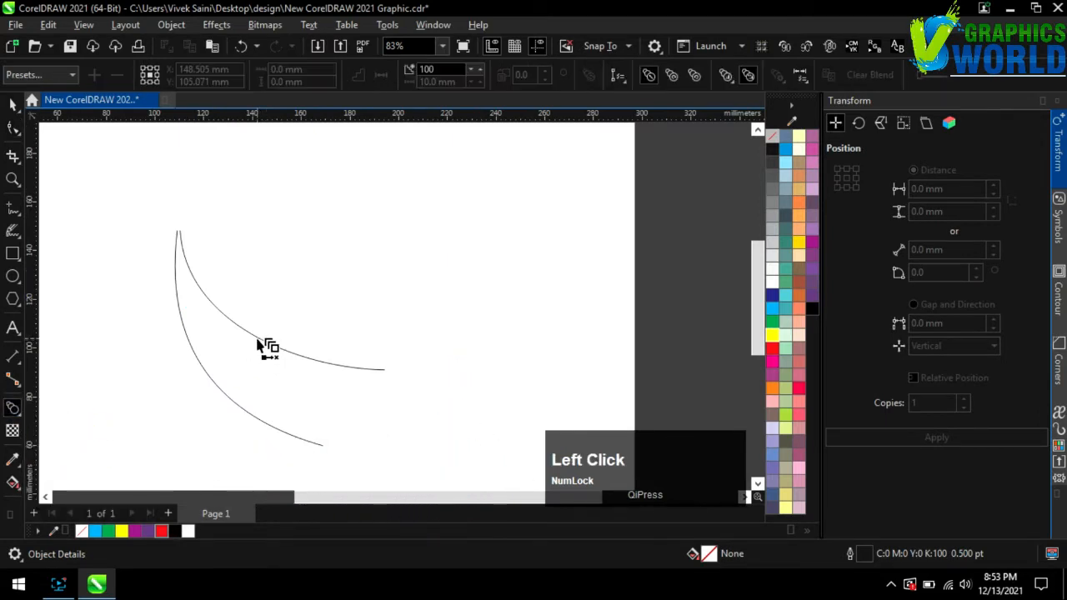
drag(258, 341, 343, 336)
- Break the blend apart and deselect the resulting objects
click(12, 107)
right_click(341, 329)
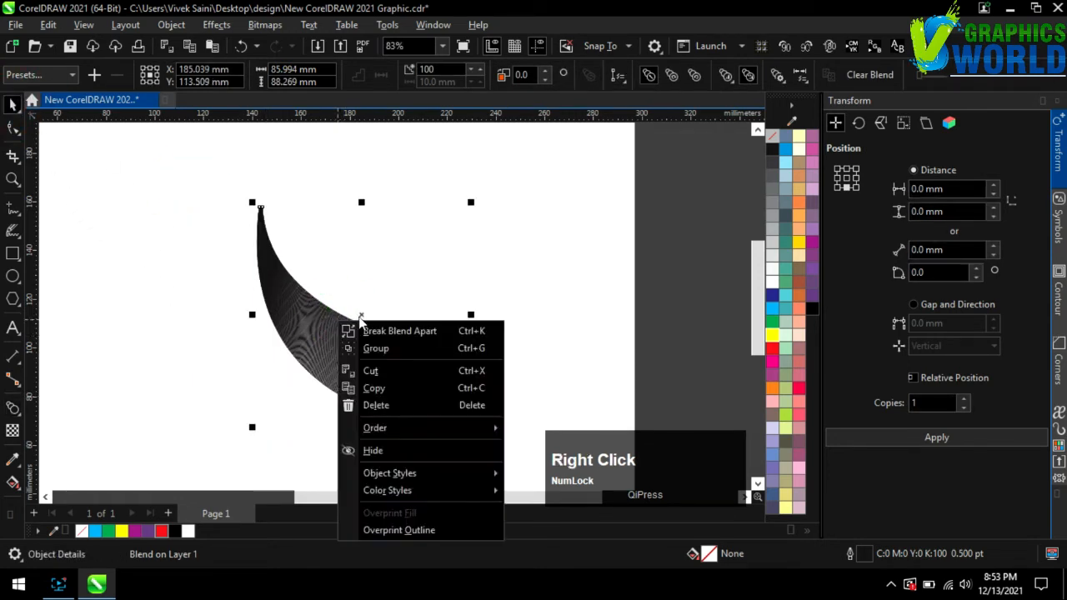
click(374, 326)
click(408, 248)
scroll(352, 369, down, 3)
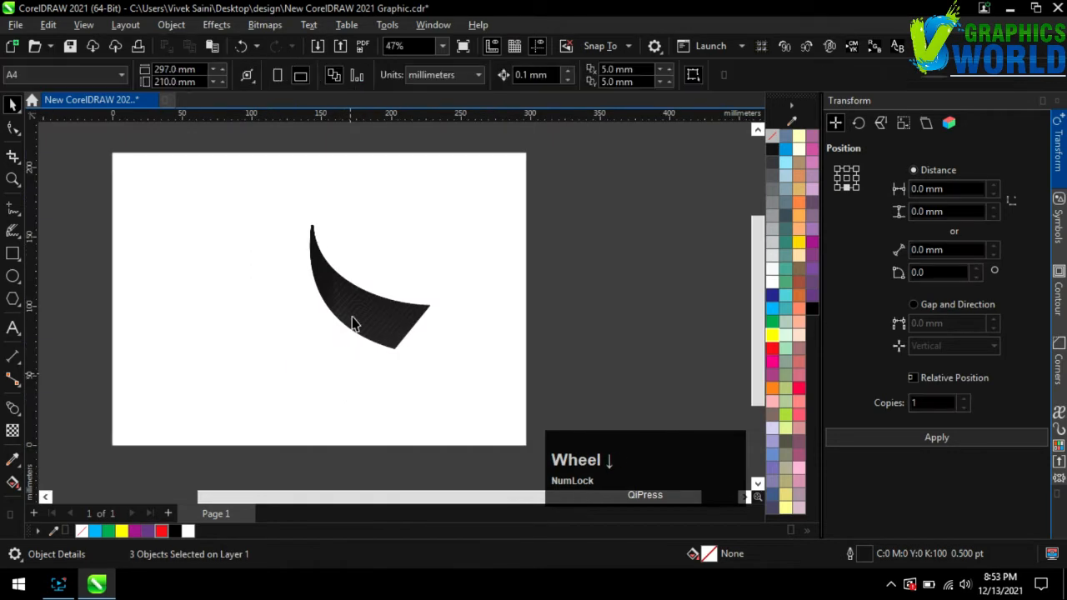
- Separate the blended line group from the two original curves and delete both curves
drag(353, 308, 308, 375)
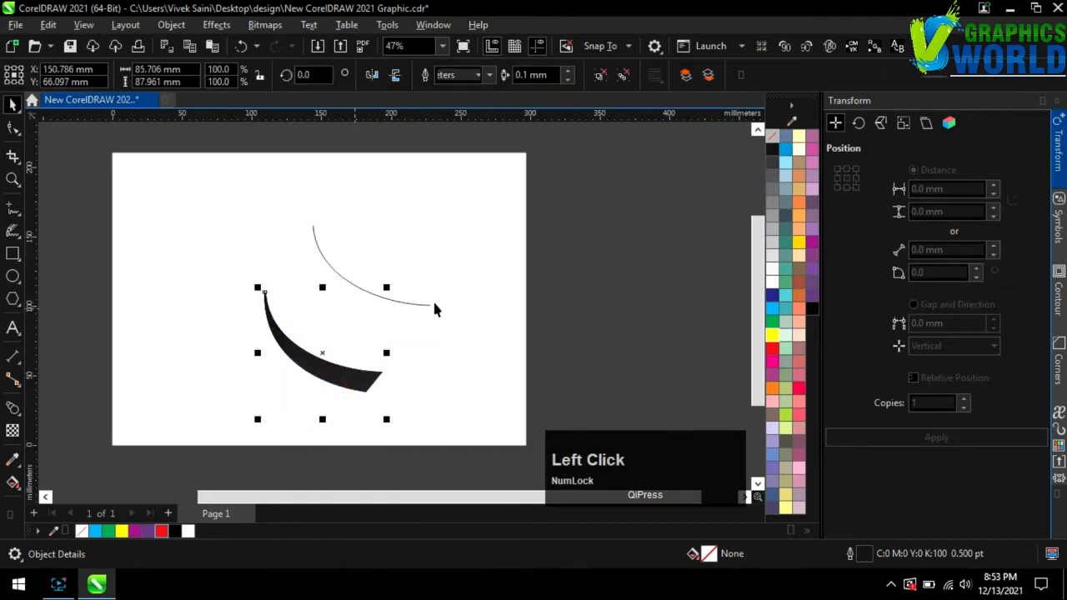
drag(424, 305, 500, 301)
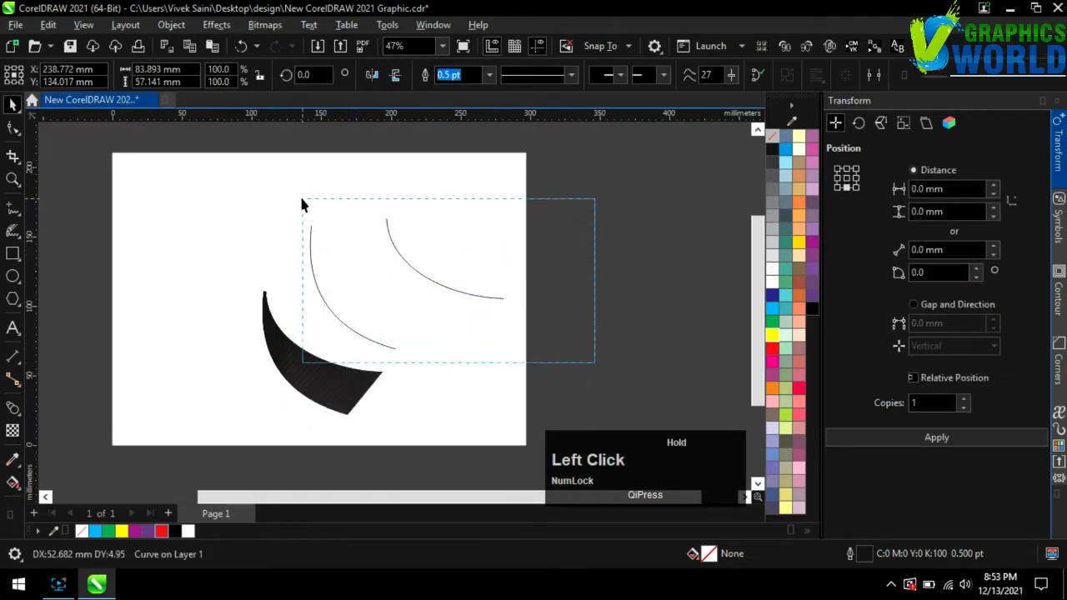
drag(302, 202, 292, 194)
key(Delete)
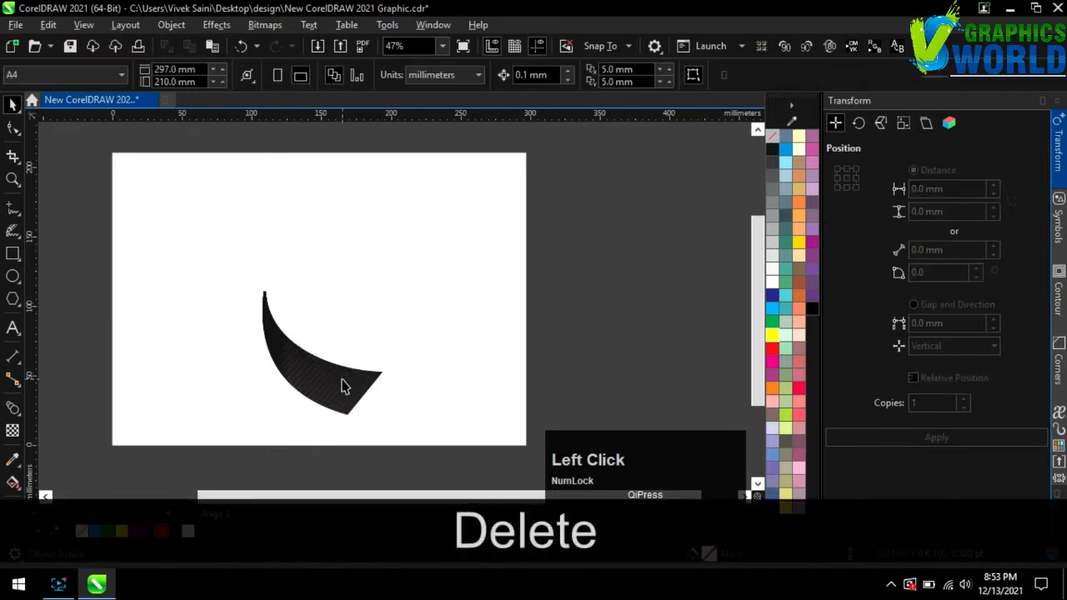
- Move the line group toward the page's right side and color its outlines blue (C100 M20 Y0 K0)
drag(345, 384, 409, 369)
drag(463, 408, 506, 435)
click(416, 383)
right_click(786, 151)
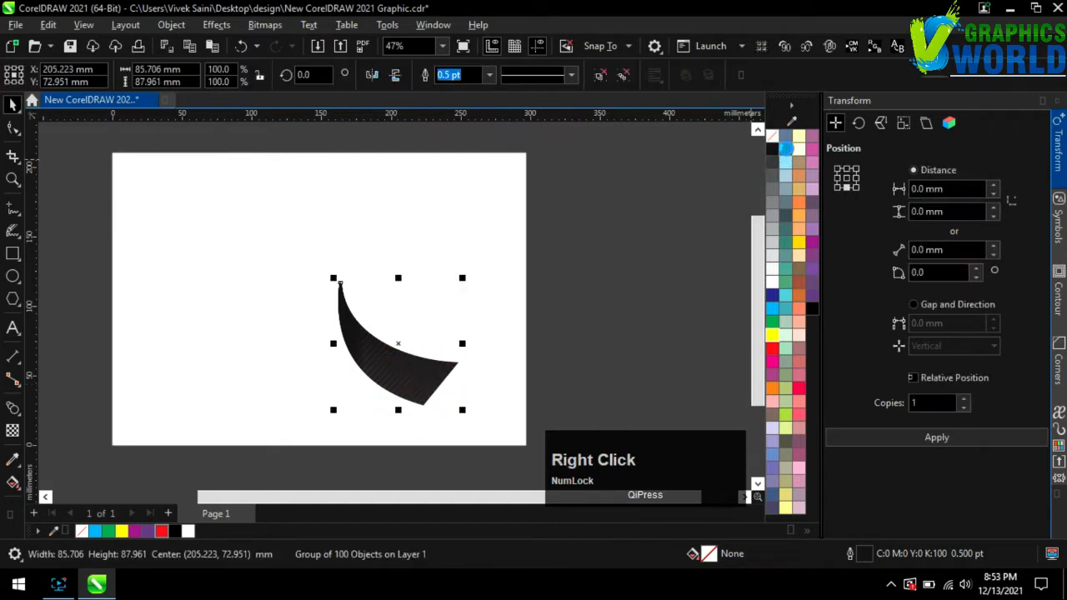
scroll(386, 425, up, 1)
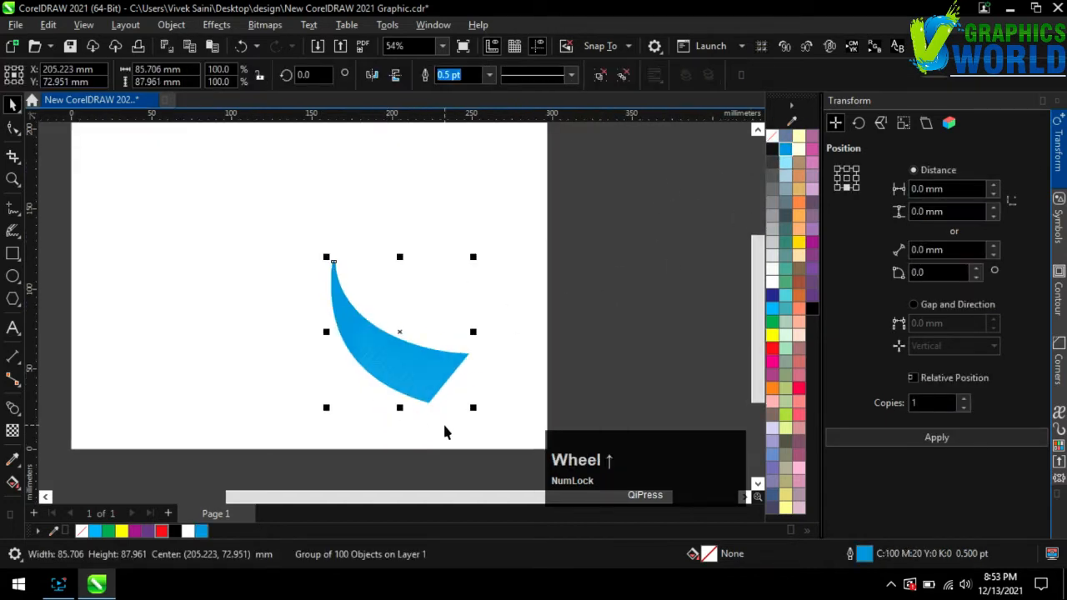
- Duplicate the blue shape, offset the copy about 26 mm to the right, and color its outlines yellow (C0 M20 Y100 K0)
click(851, 438)
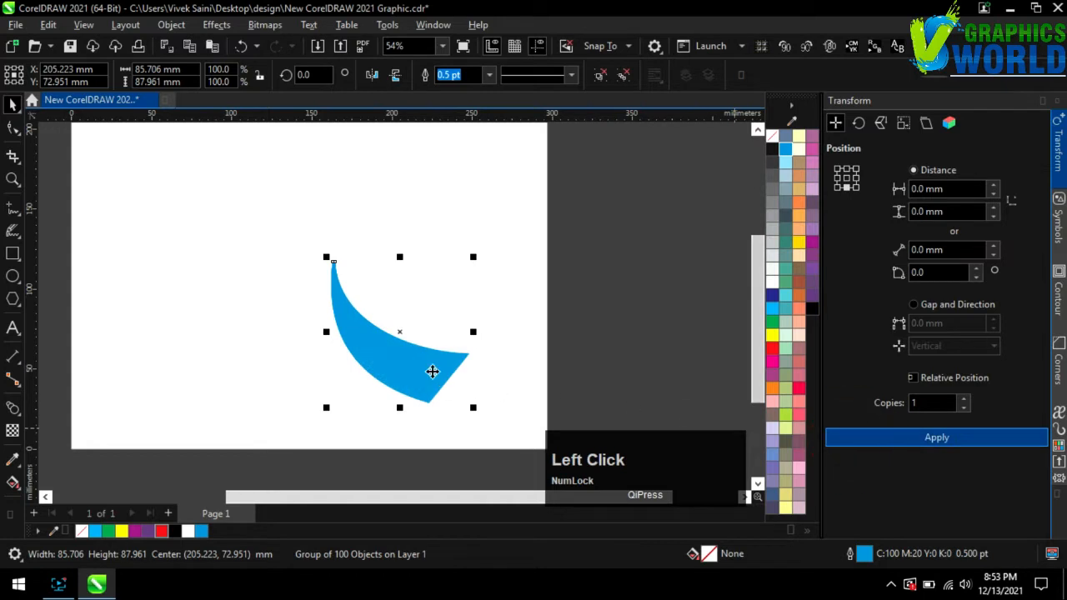
drag(431, 372, 472, 373)
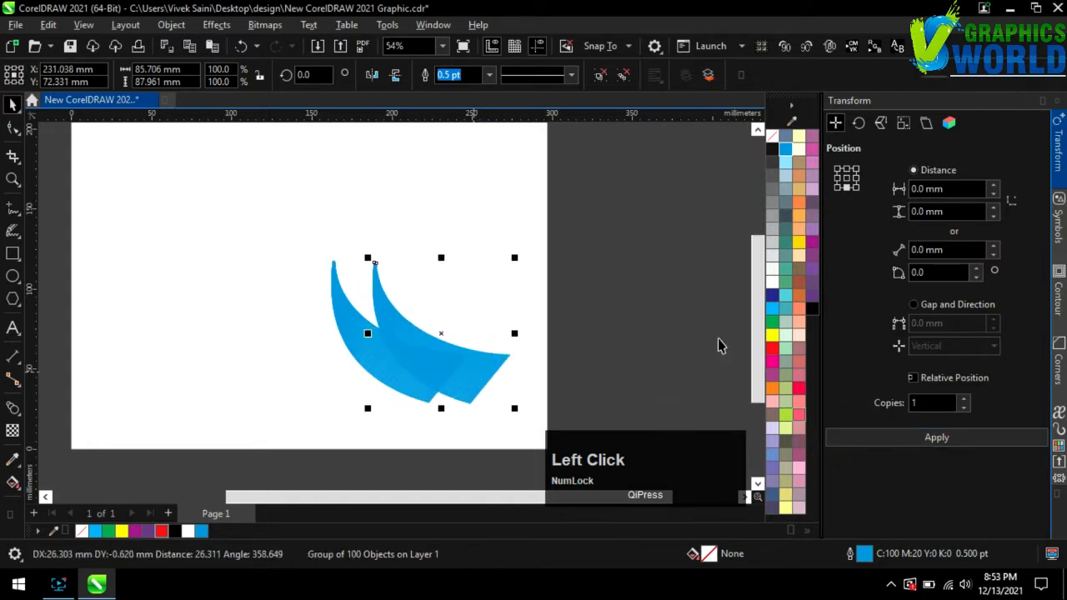
click(799, 241)
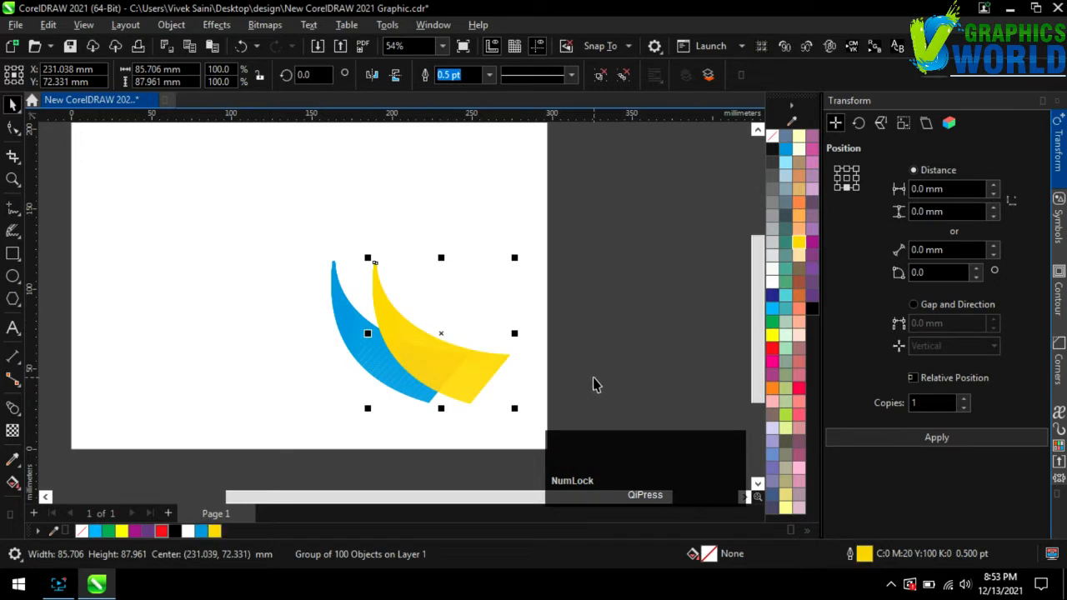
- Duplicate the yellow shape, place the copy below and to the left, and mirror it horizontally
click(859, 439)
drag(459, 373, 411, 405)
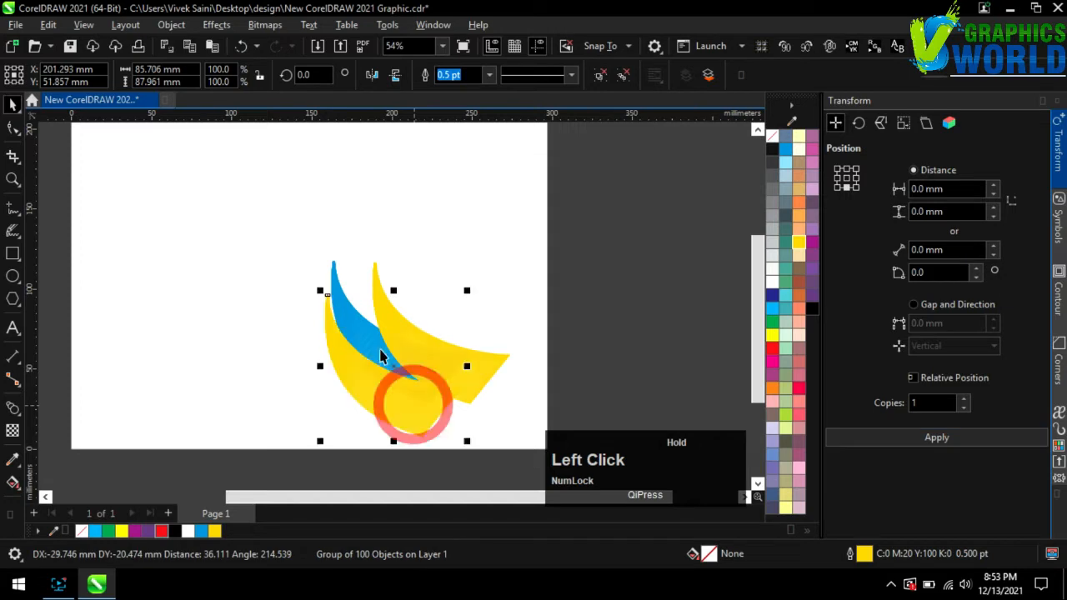
click(372, 76)
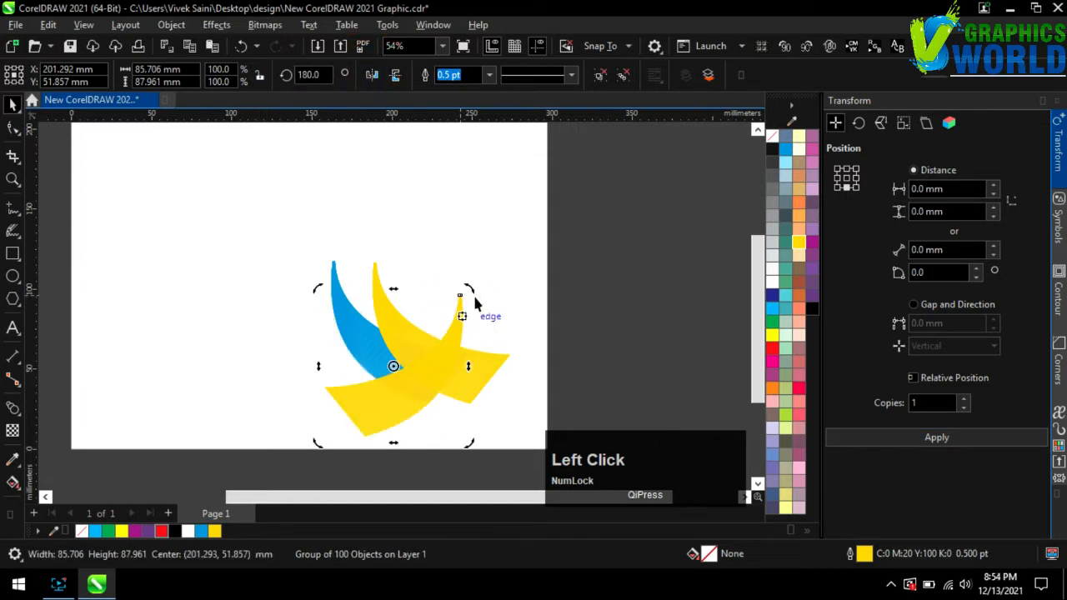
- Rotate the mirrored copy so its tip points left, position it below the blue shape, and color its outlines red
drag(469, 291, 271, 313)
drag(421, 358, 401, 386)
right_click(772, 351)
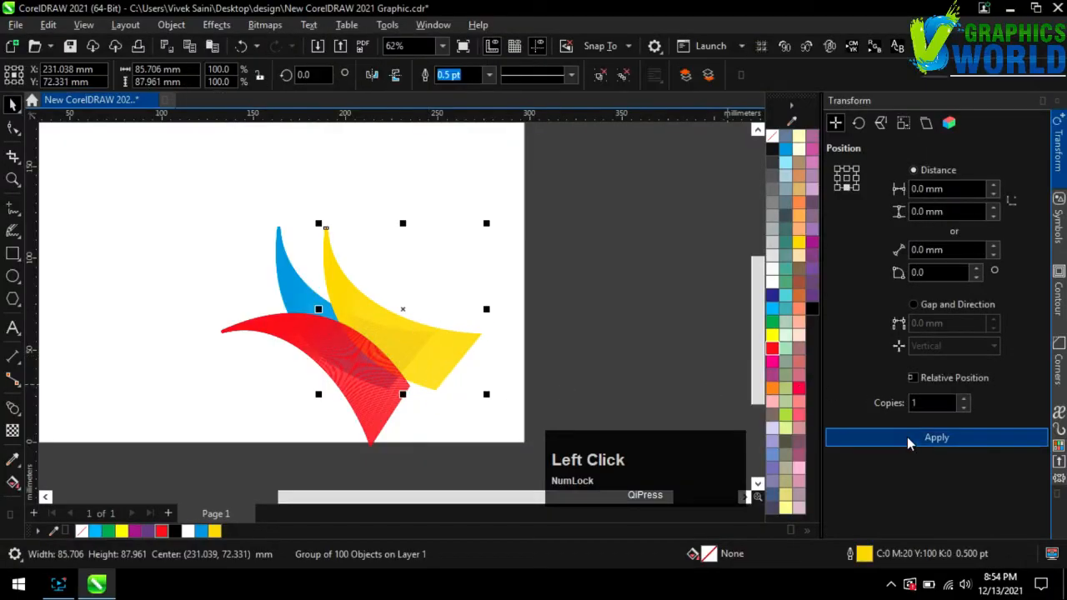
- Duplicate the yellow shape again, shift the copy slightly downward, and bring it in front of the red shape
click(909, 438)
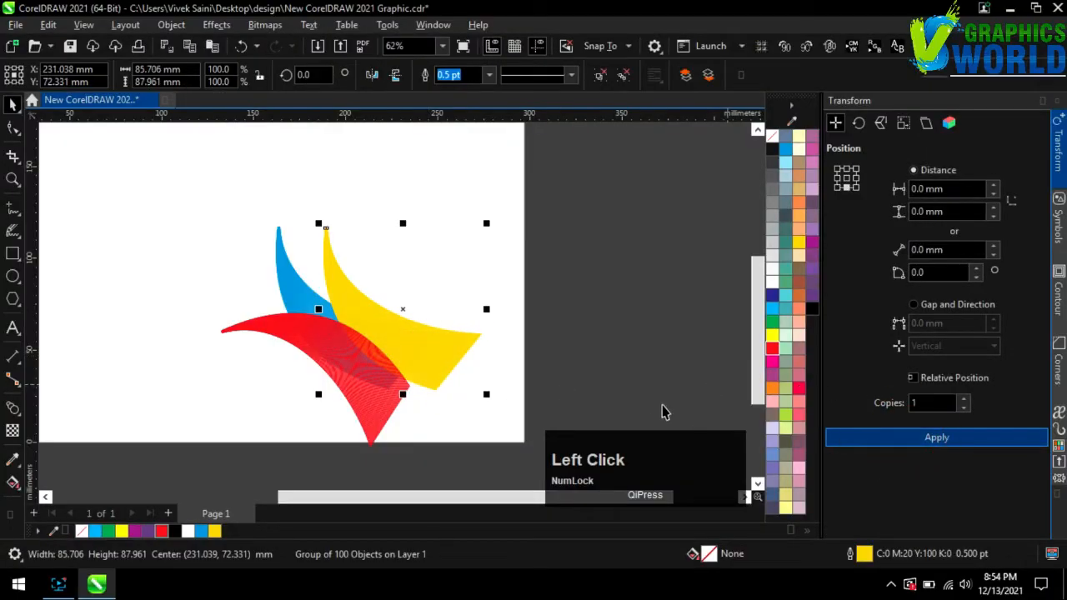
drag(438, 359, 443, 388)
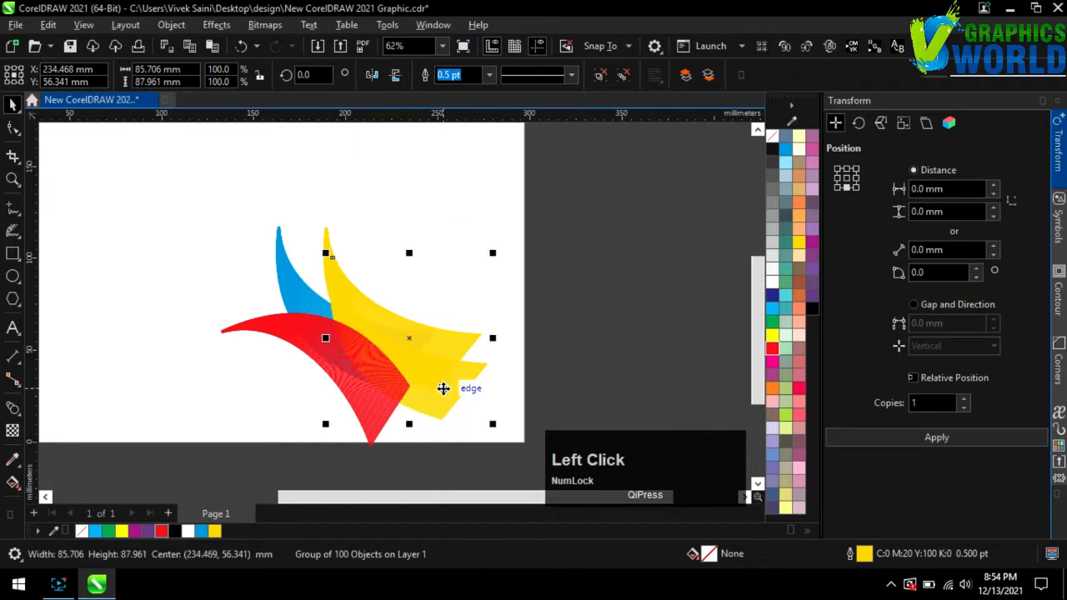
click(175, 26)
click(255, 238)
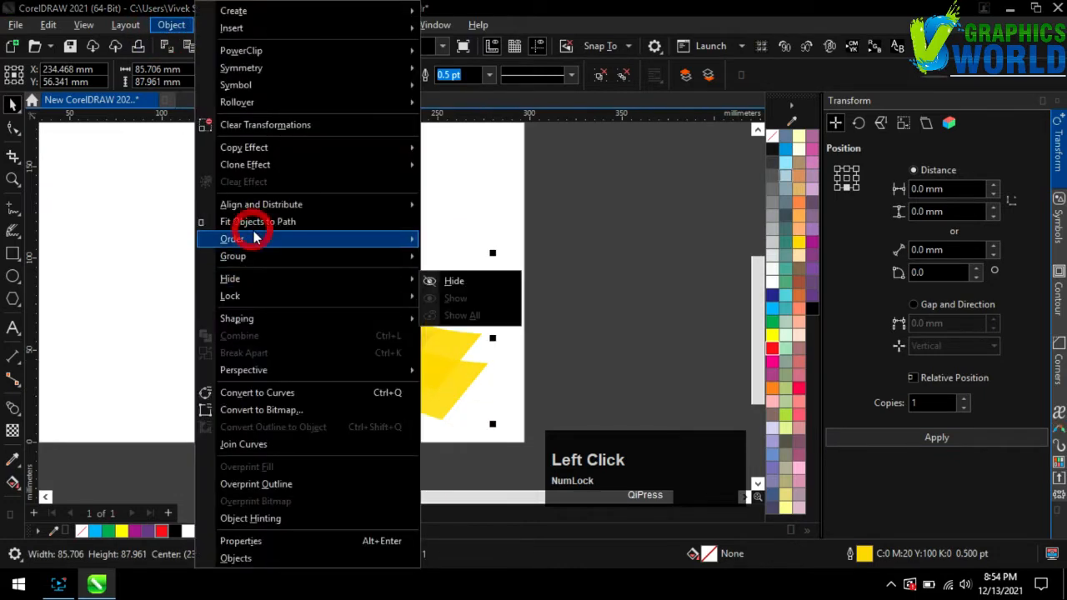
click(460, 242)
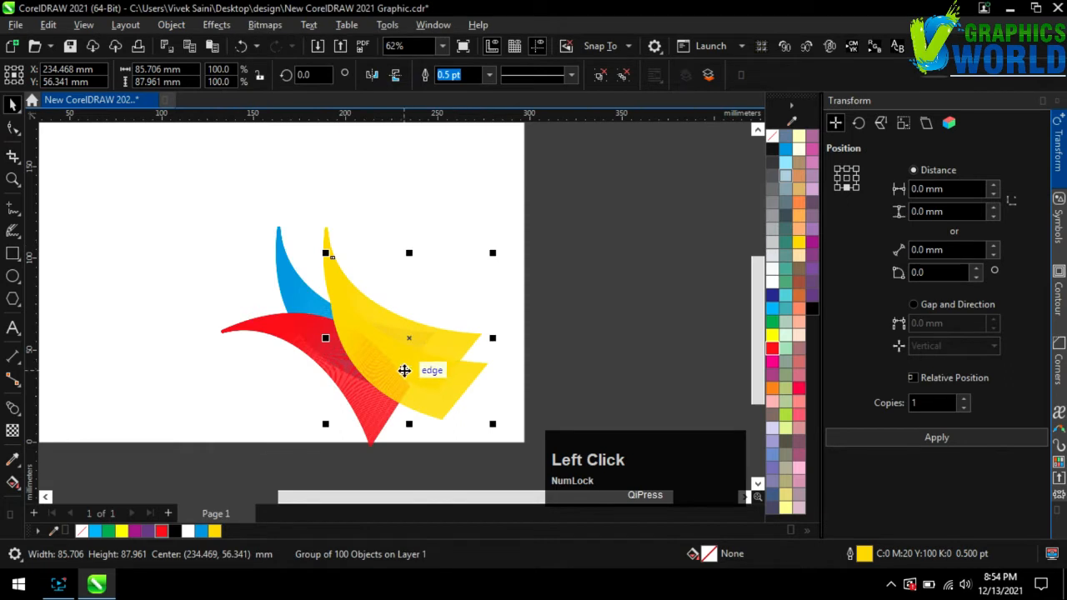
- Move the front yellow copy lower right, scale it to about 81%, and color its outlines purple
drag(405, 371, 421, 410)
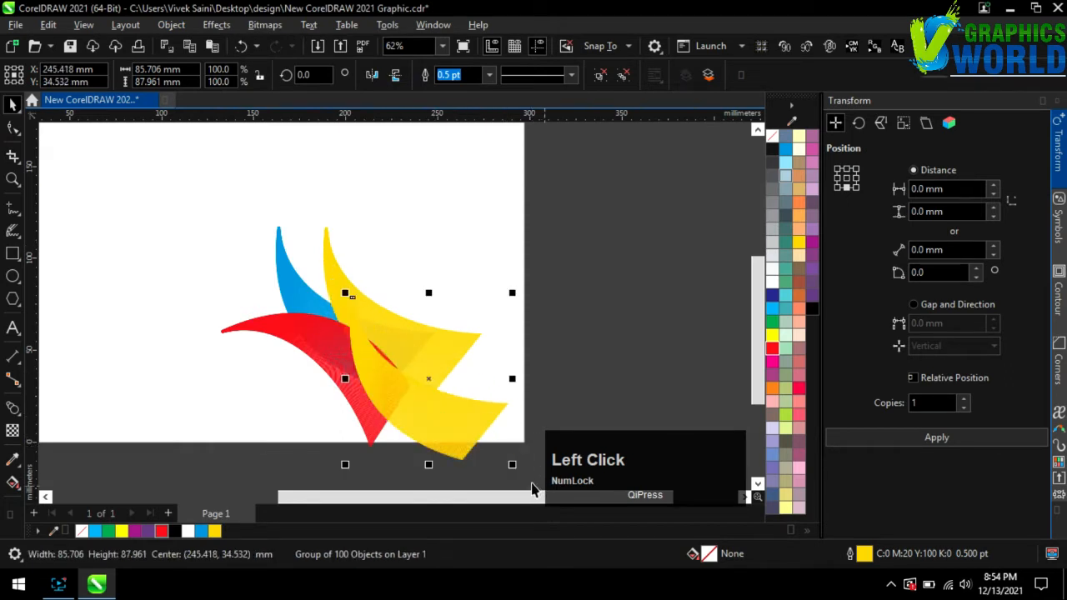
drag(512, 465, 485, 436)
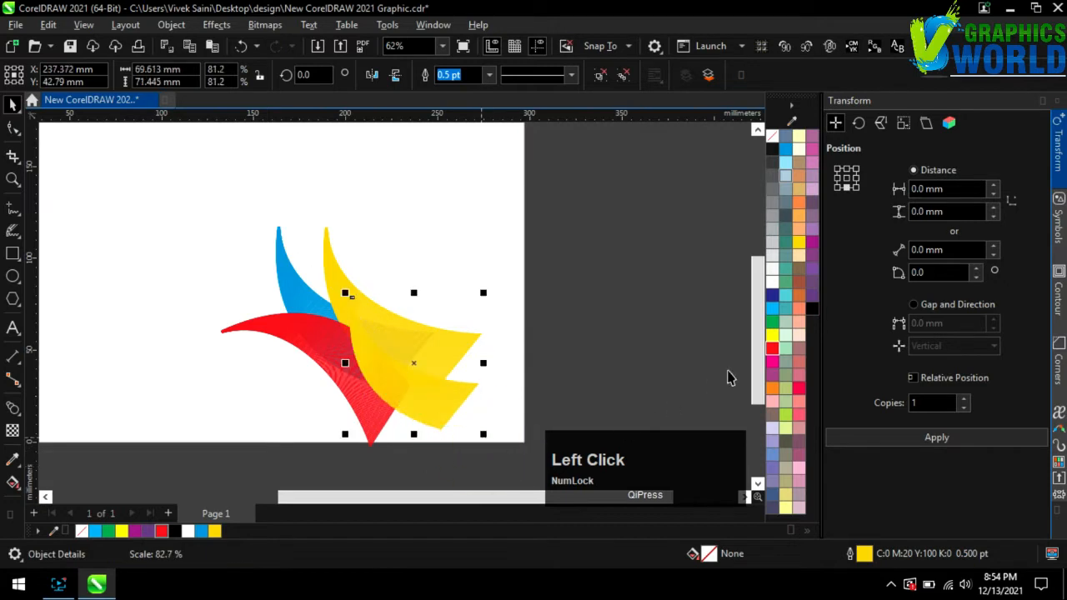
right_click(812, 296)
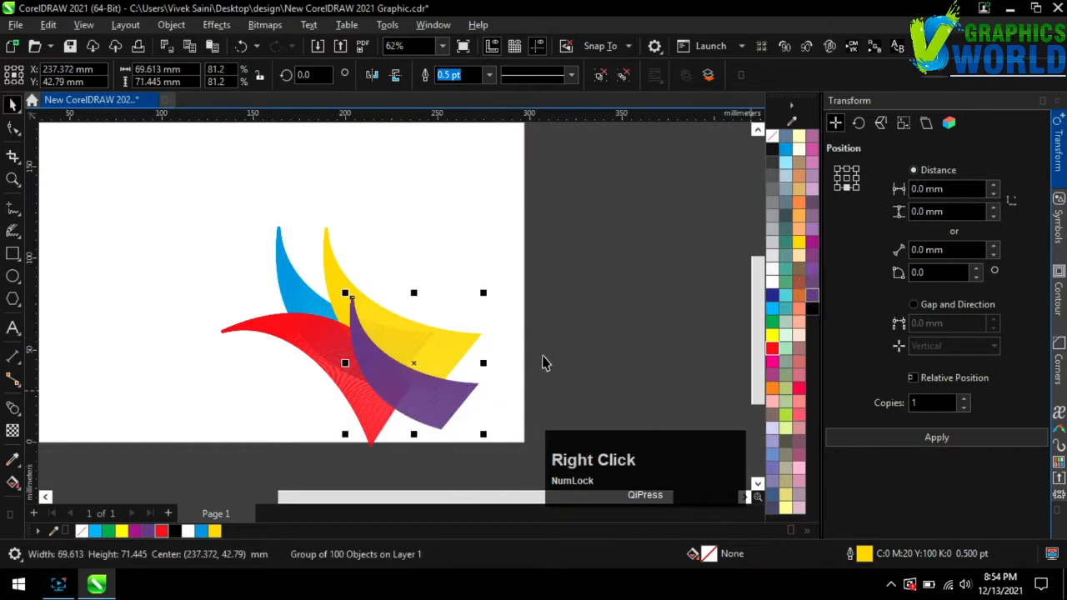
- Duplicate the blue shape, move the copy about 59 mm toward the lower right, and color its outlines green (C100 M0 Y100 K0)
click(565, 336)
scroll(343, 273, up, 1)
click(279, 281)
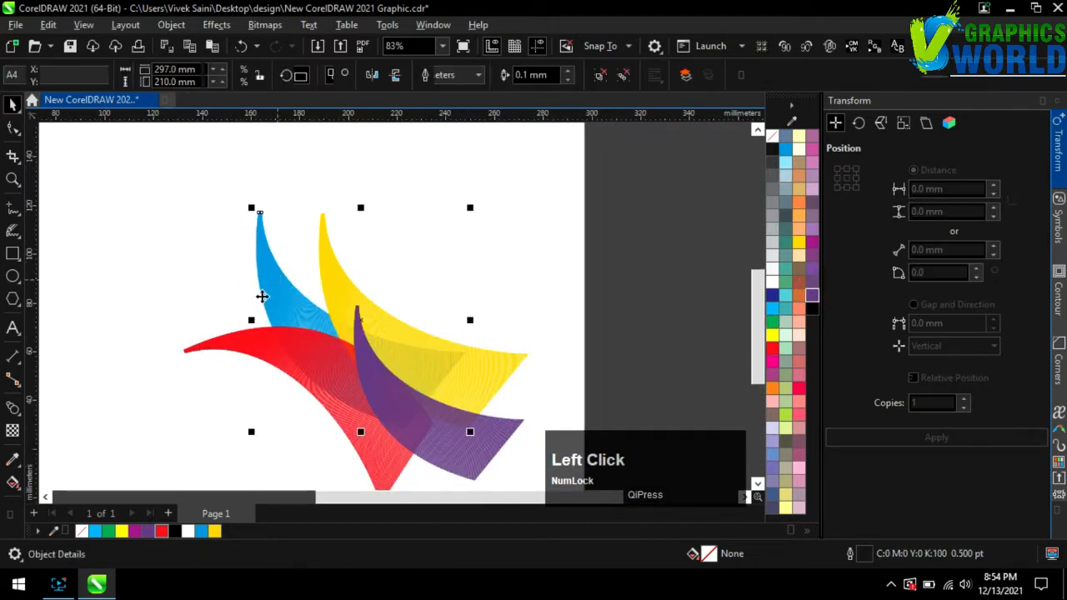
click(904, 439)
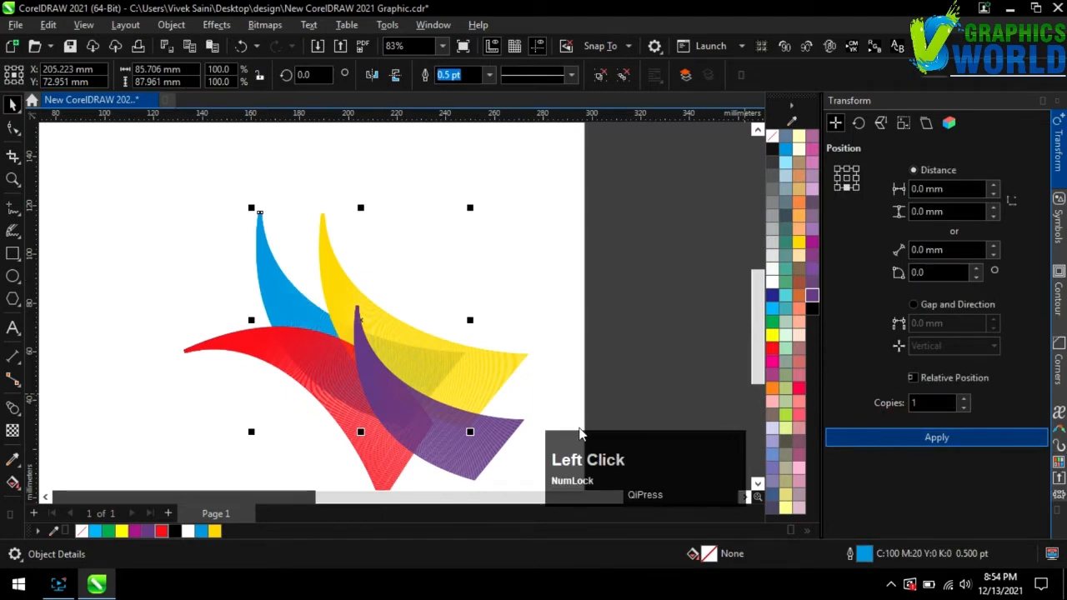
drag(291, 307, 427, 343)
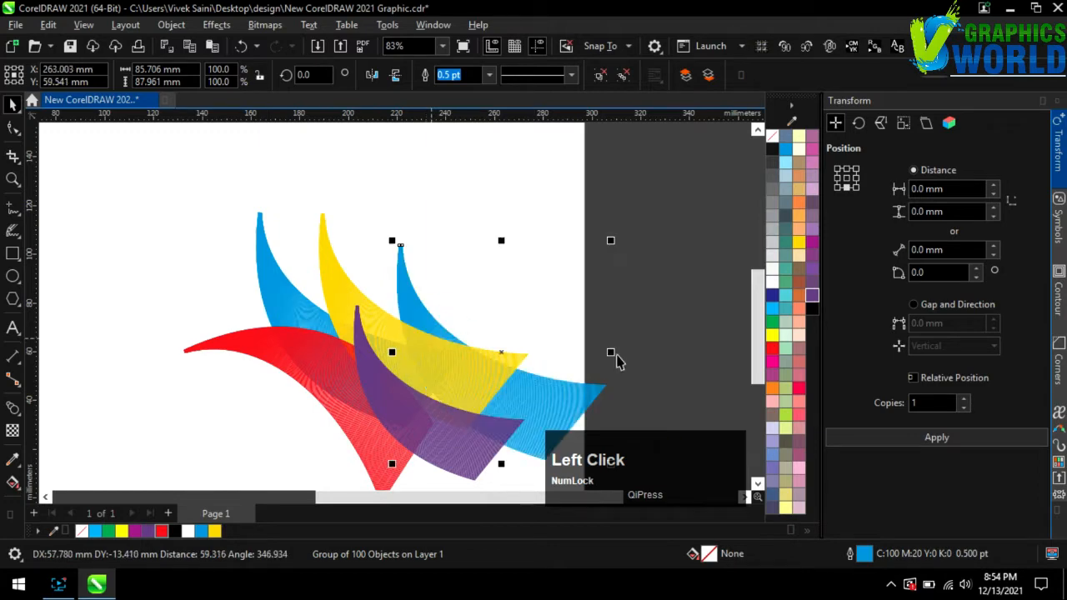
right_click(774, 331)
scroll(492, 282, down, 2)
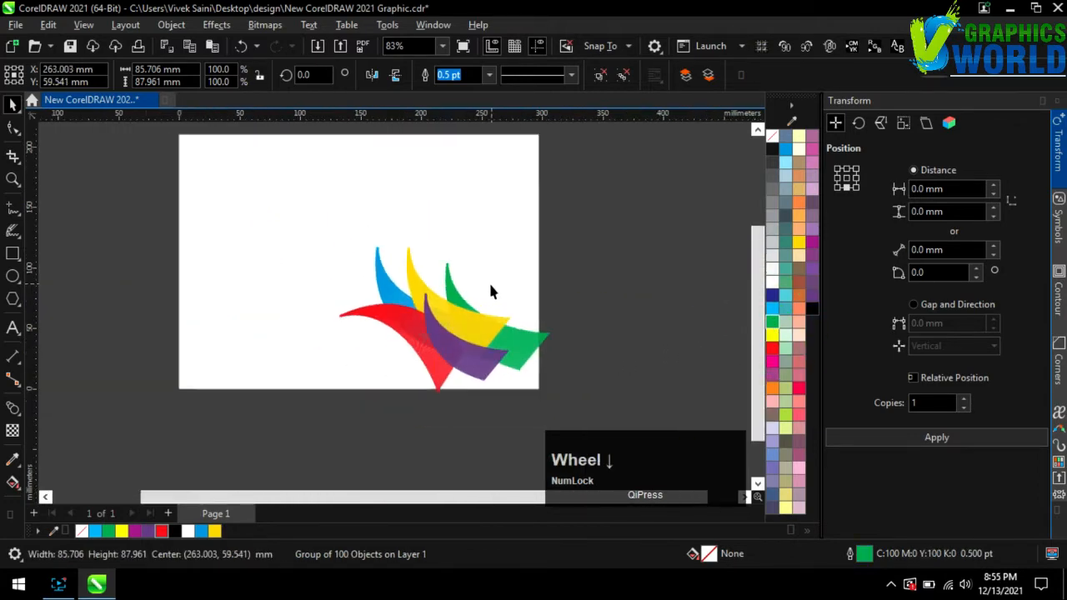
- Enlarge the red shape to about 116%, move it slightly downward, and deselect it
scroll(444, 370, up, 1)
click(444, 370)
drag(479, 410, 509, 429)
drag(459, 390, 457, 405)
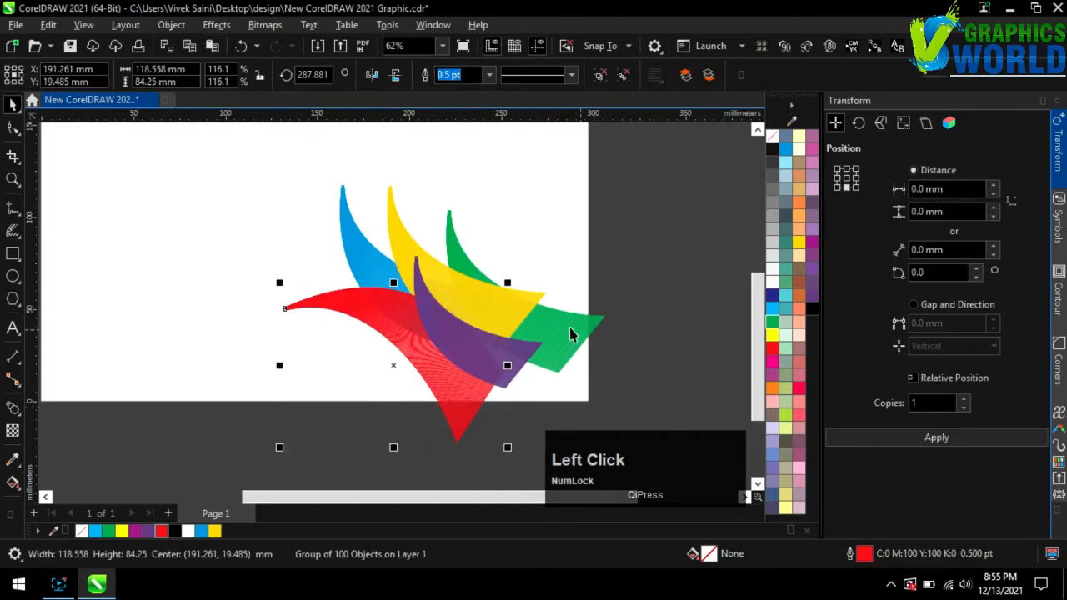
scroll(519, 358, down, 1)
click(544, 354)
scroll(534, 356, down, 1)
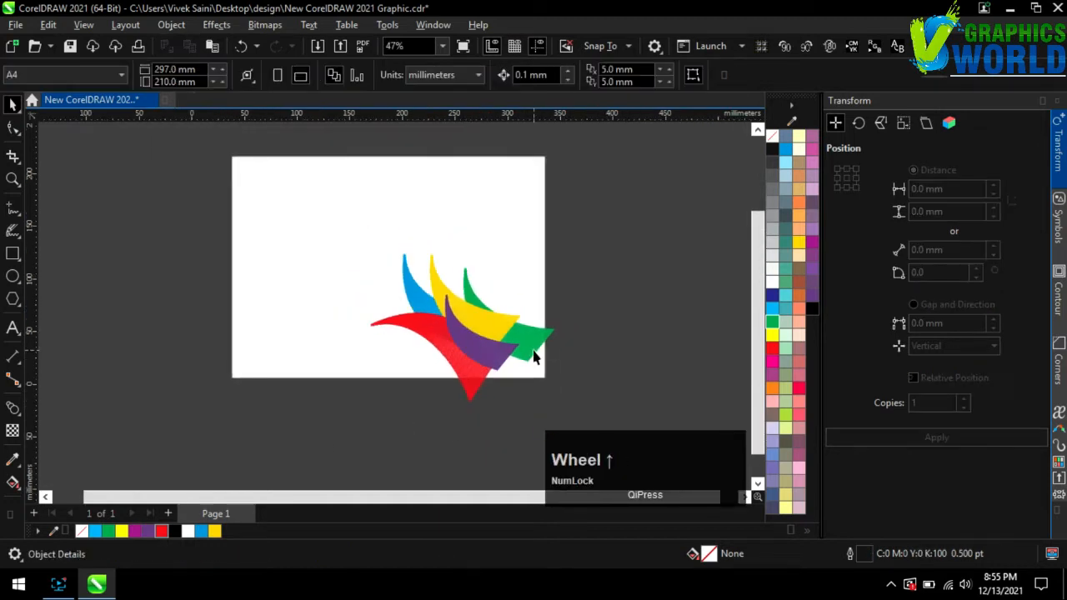
- Apply a Gaussian Blur with a radius of 24.3 pixels to all five colored shapes
scroll(610, 415, up, 1)
drag(332, 476, 350, 436)
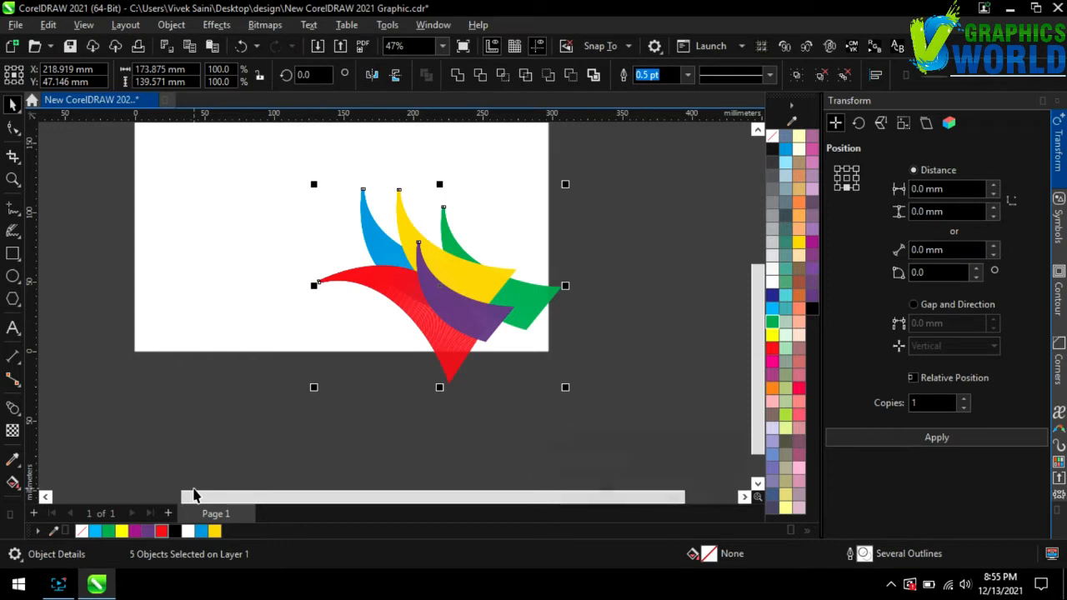
click(216, 24)
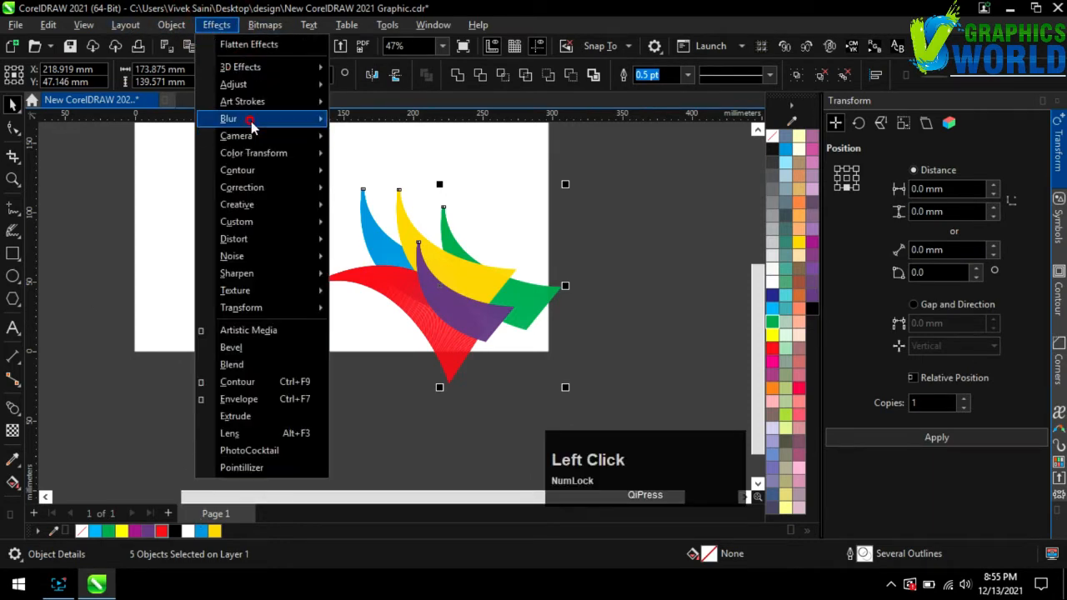
mouse_move(255, 119)
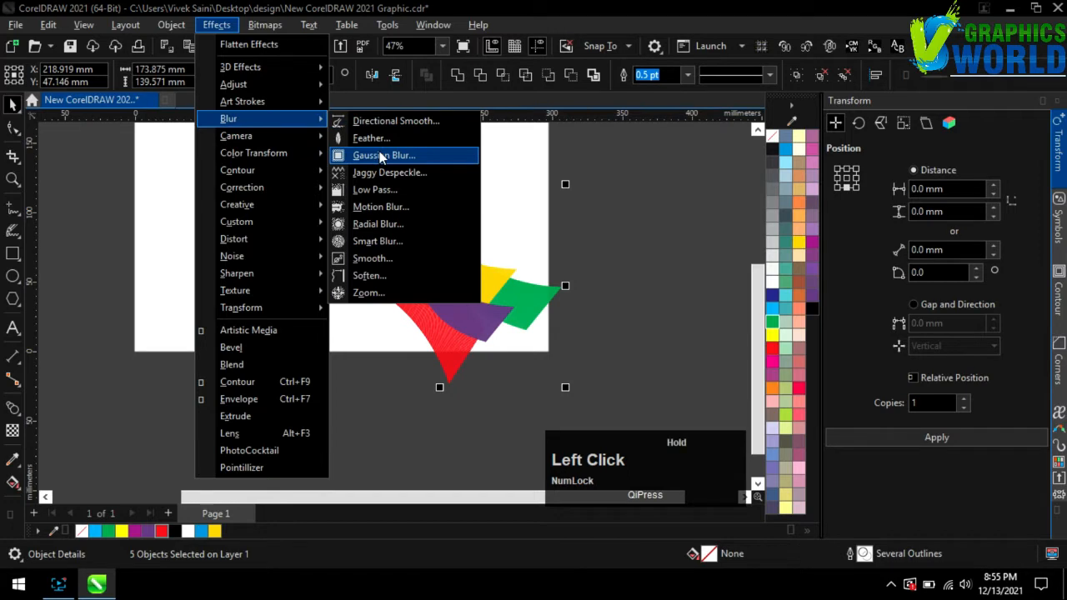
click(380, 155)
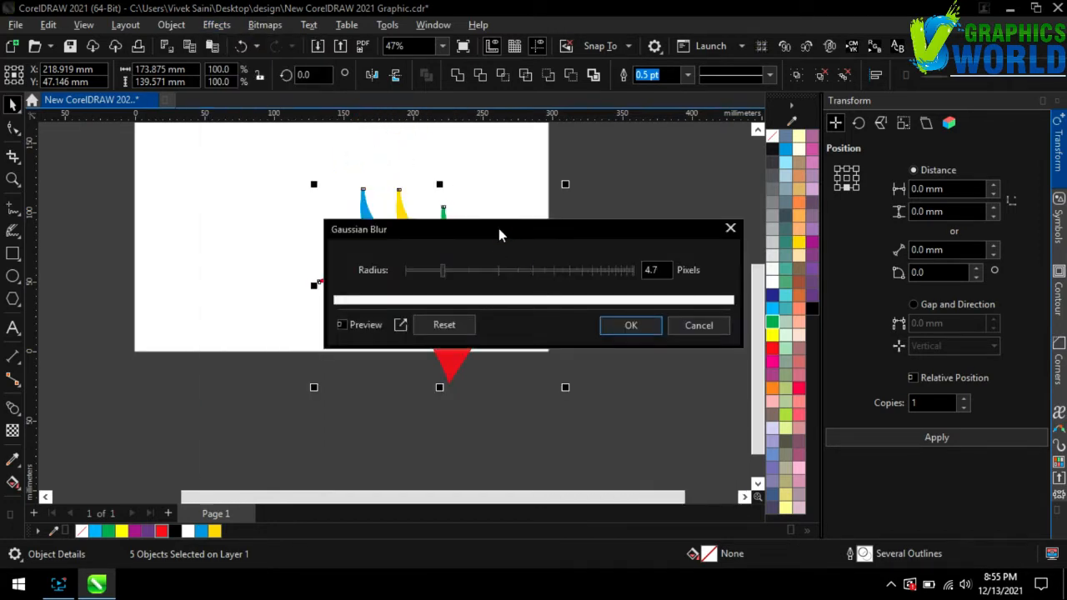
click(505, 229)
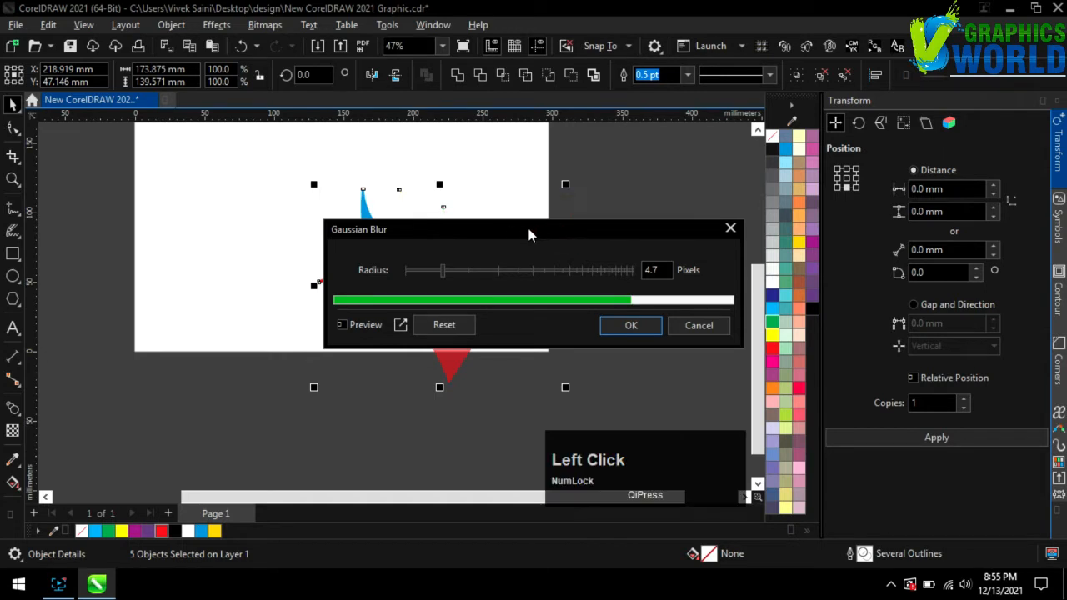
drag(572, 231, 754, 184)
drag(625, 222, 692, 222)
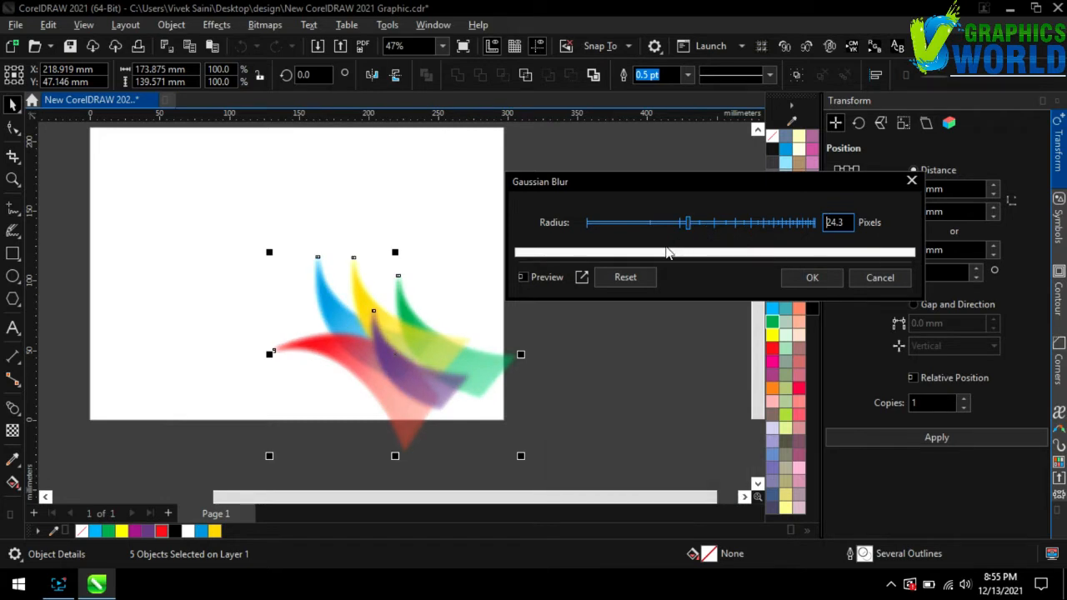
click(805, 277)
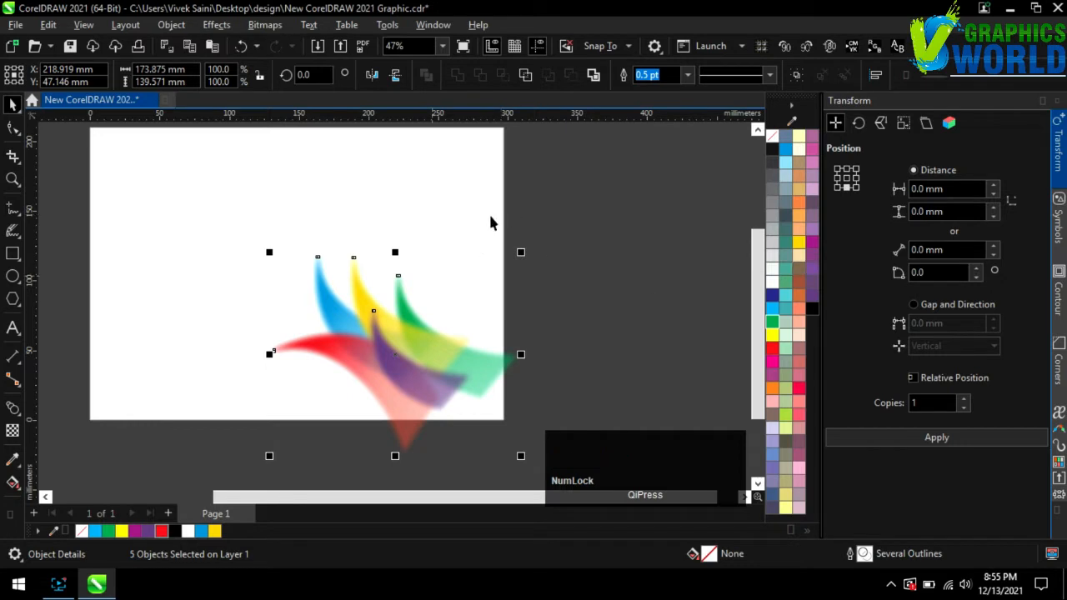
- Convert all the blurred shapes to one 300 dpi CMYK Color (32-bit) bitmap and deselect it
click(253, 255)
scroll(405, 242, down, 2)
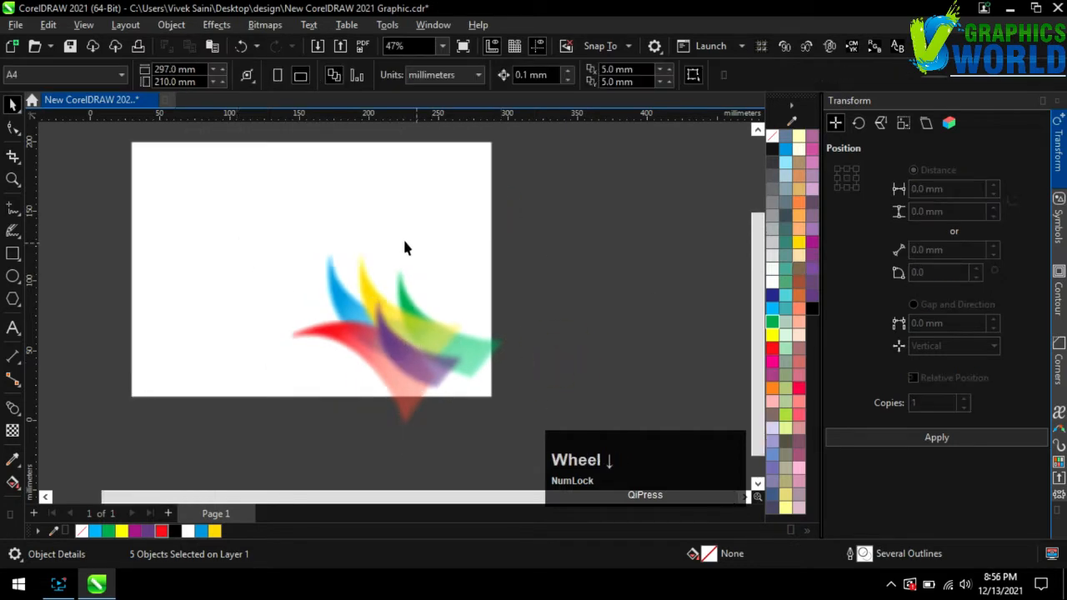
drag(548, 416, 267, 219)
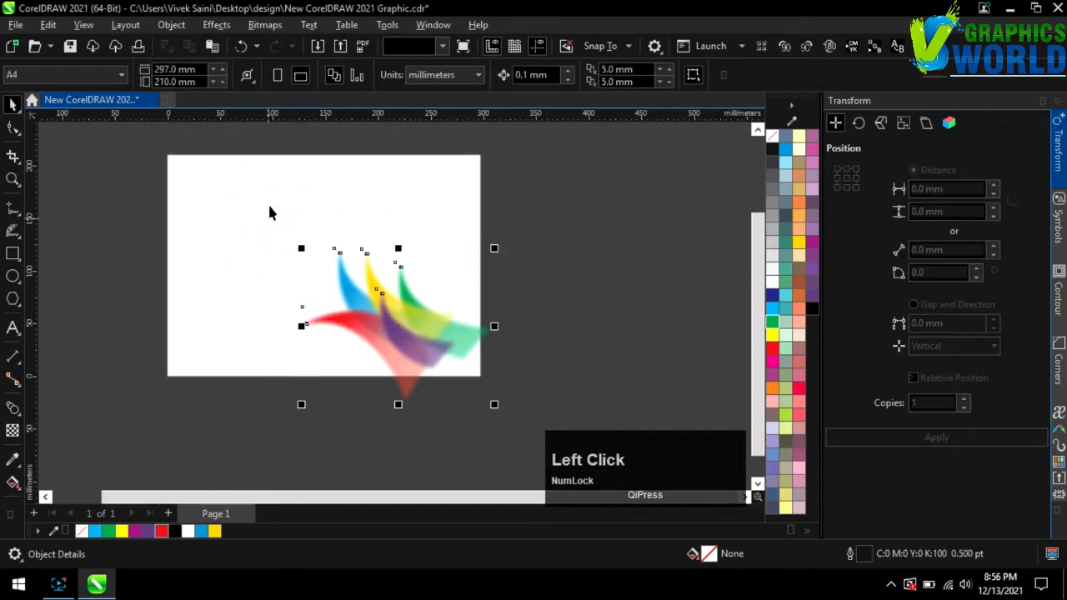
click(265, 25)
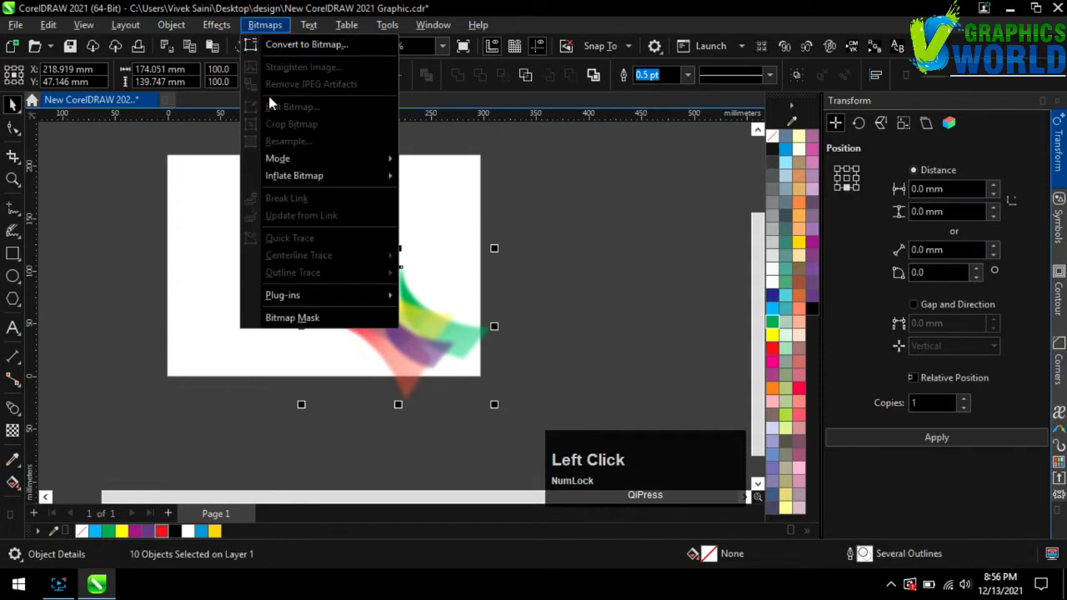
click(283, 45)
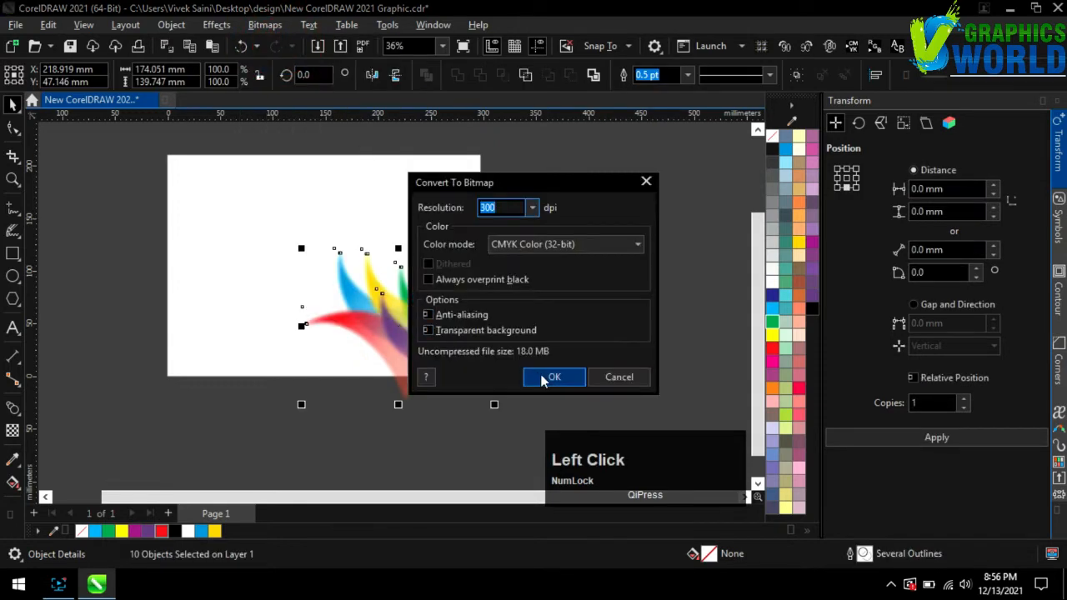
click(546, 378)
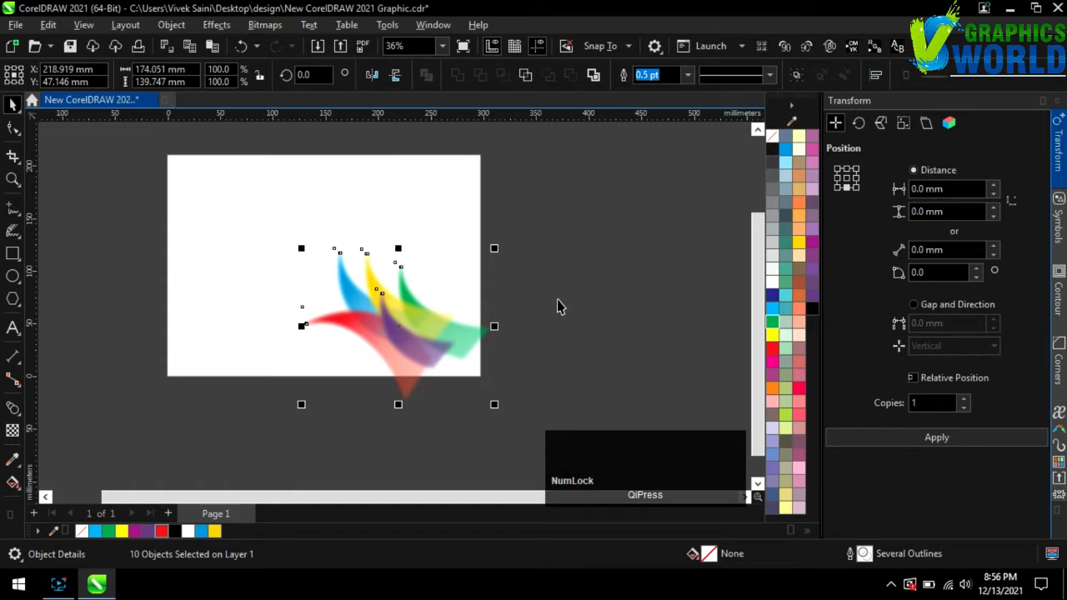
scroll(542, 284, down, 1)
click(529, 259)
- Draw a rectangle of about 296 × 212 mm over the page, fill it black and remove its outline
scroll(365, 326, up, 2)
scroll(306, 363, down, 1)
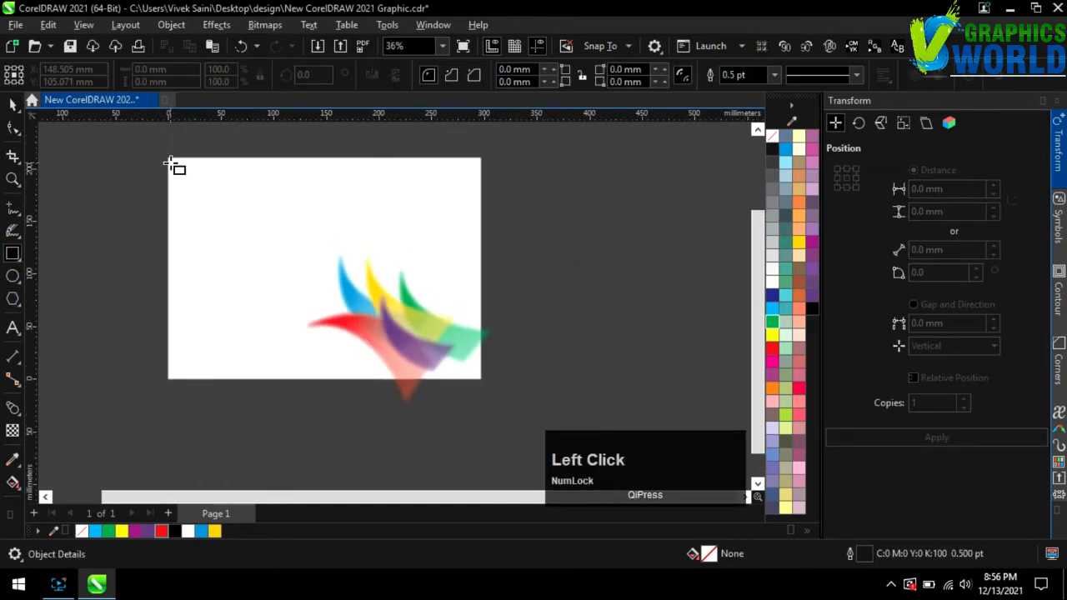
drag(169, 158, 482, 382)
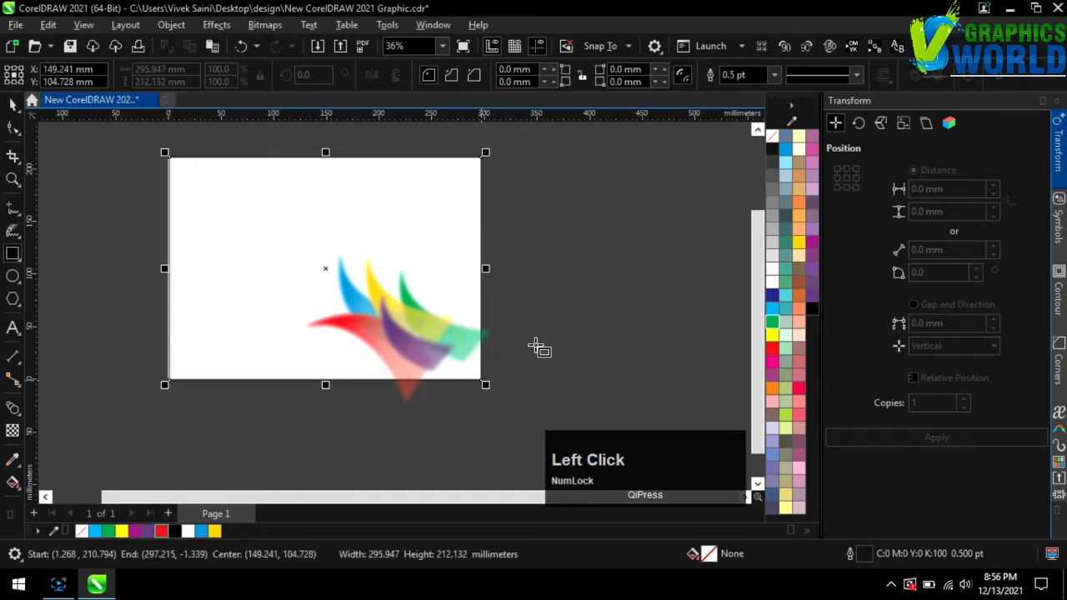
click(813, 309)
right_click(771, 136)
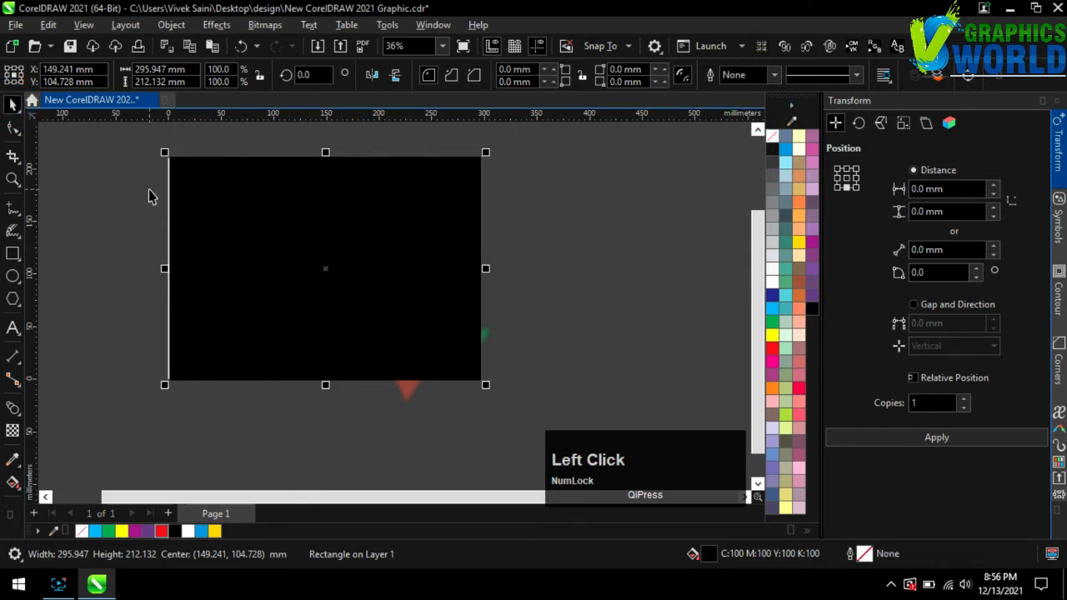
- Center the black rectangle on the page and send it to the back of the page
click(171, 24)
mouse_move(386, 243)
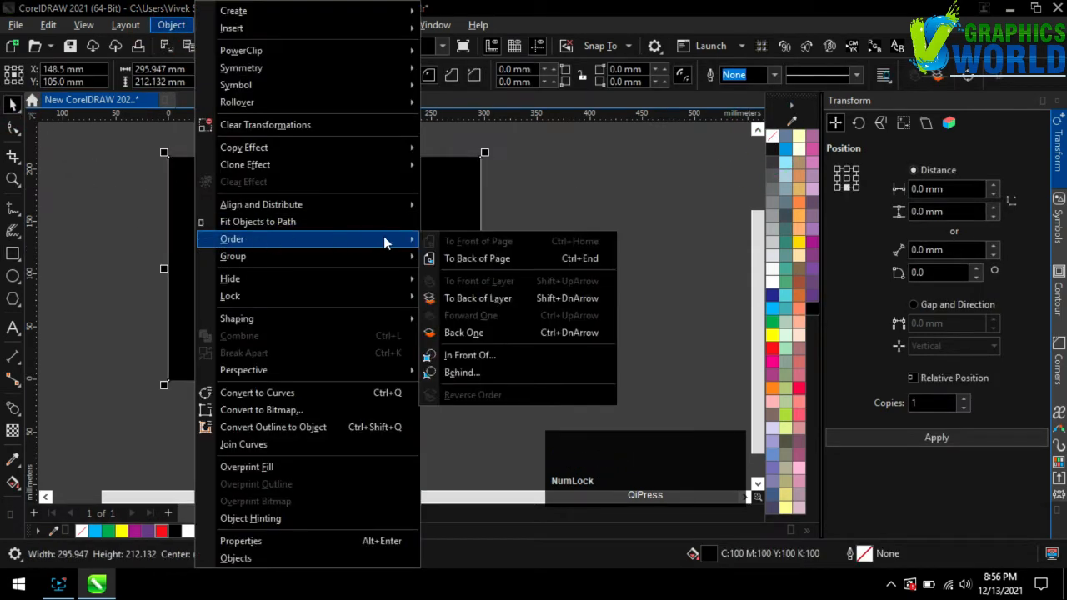
click(457, 258)
click(604, 235)
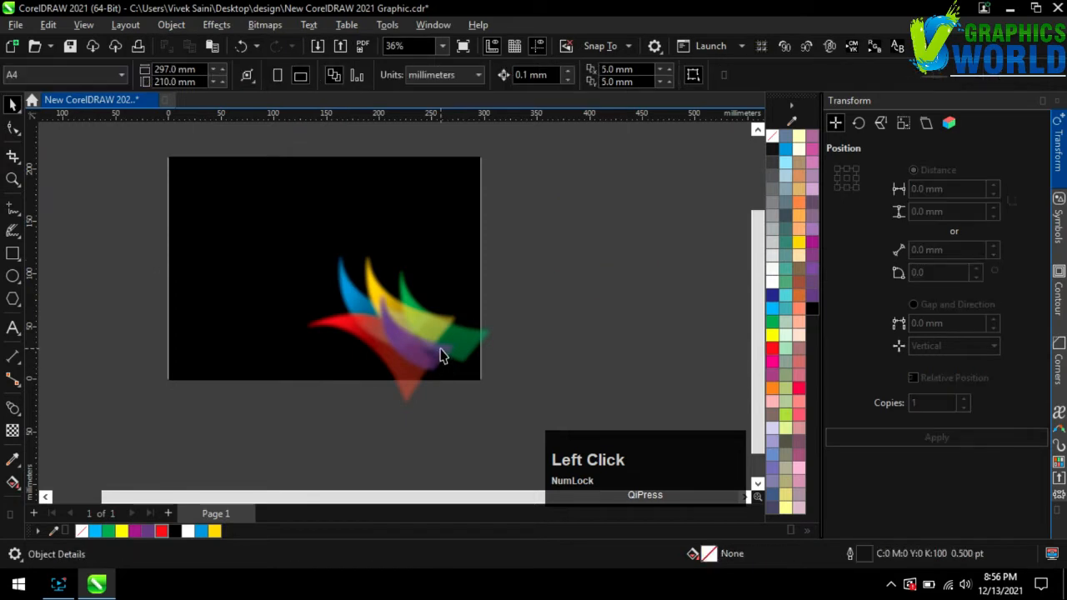
- Enlarge the blurred bitmap to about 140.8% and move it up and right over the page's lower-right corner
click(442, 356)
scroll(210, 292, down, 1)
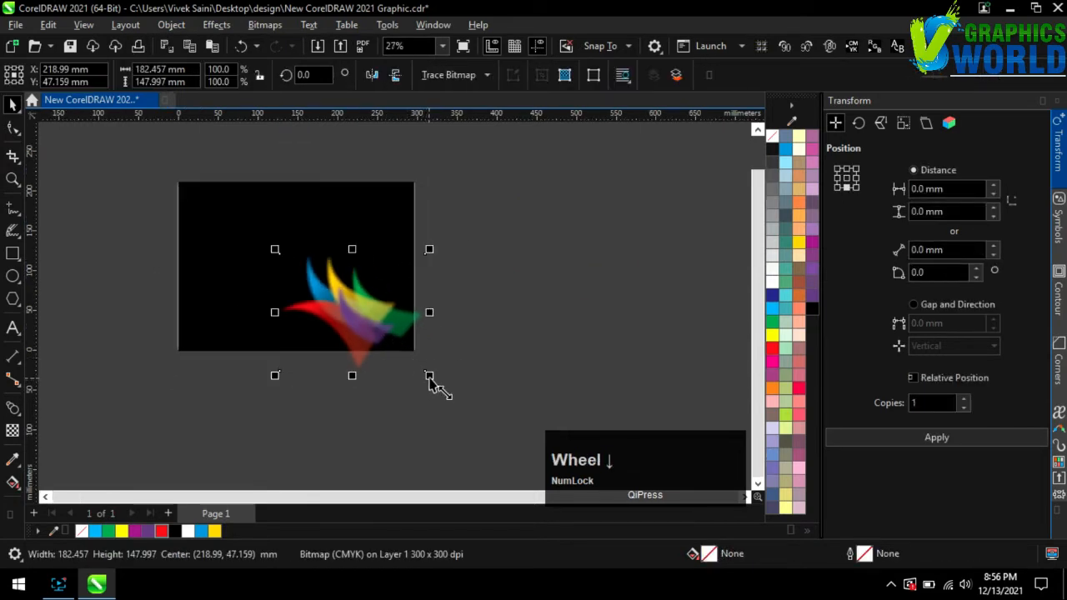
drag(428, 375, 500, 419)
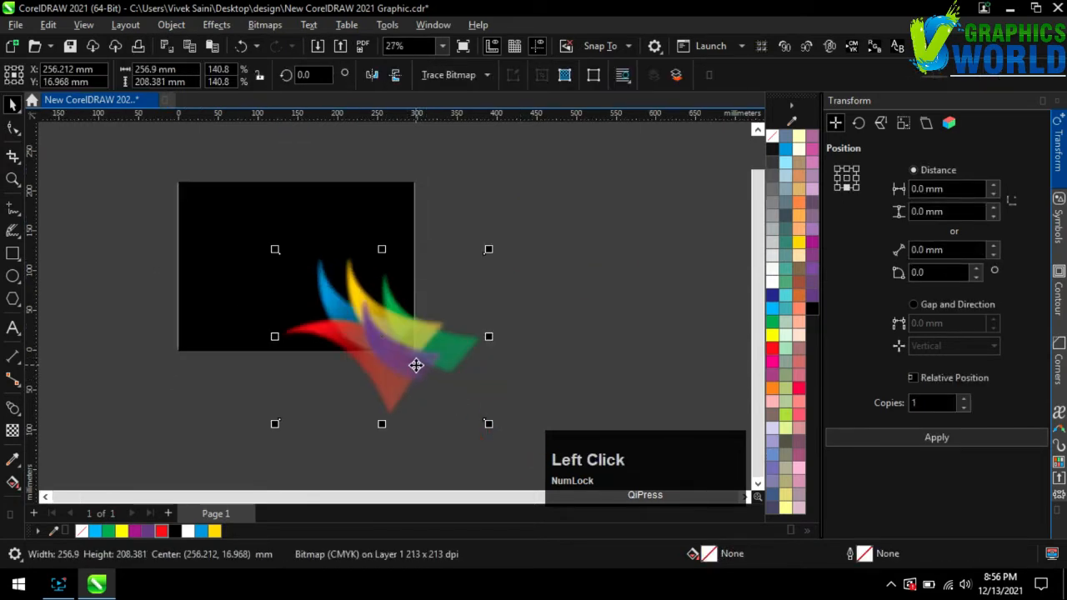
drag(416, 365, 429, 351)
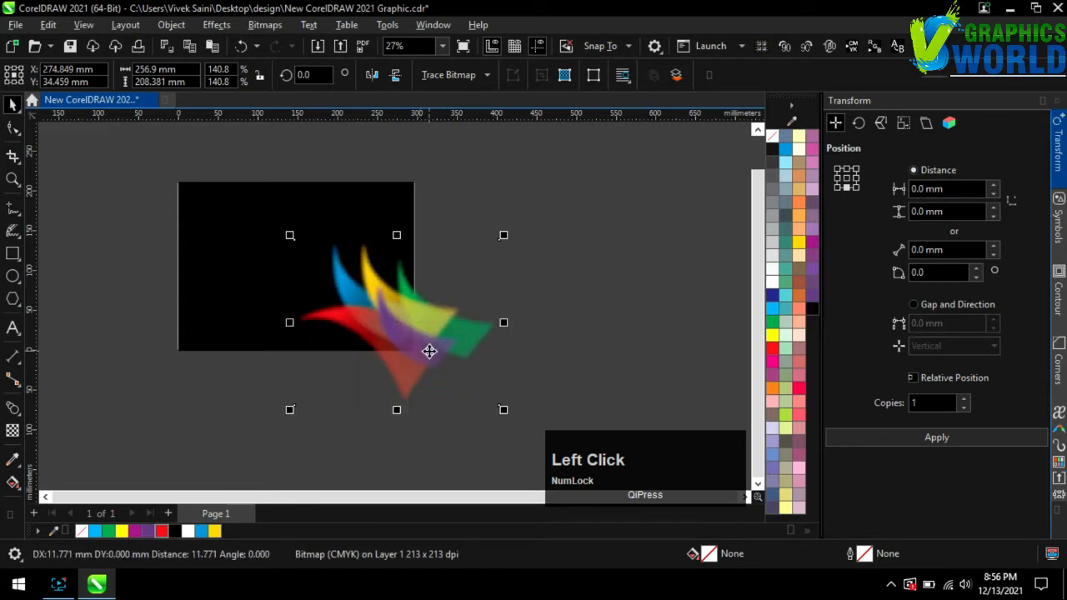
- Duplicate the enlarged bitmap, scale the copy to about 81.9%, and place it at the lower left of the original
click(861, 438)
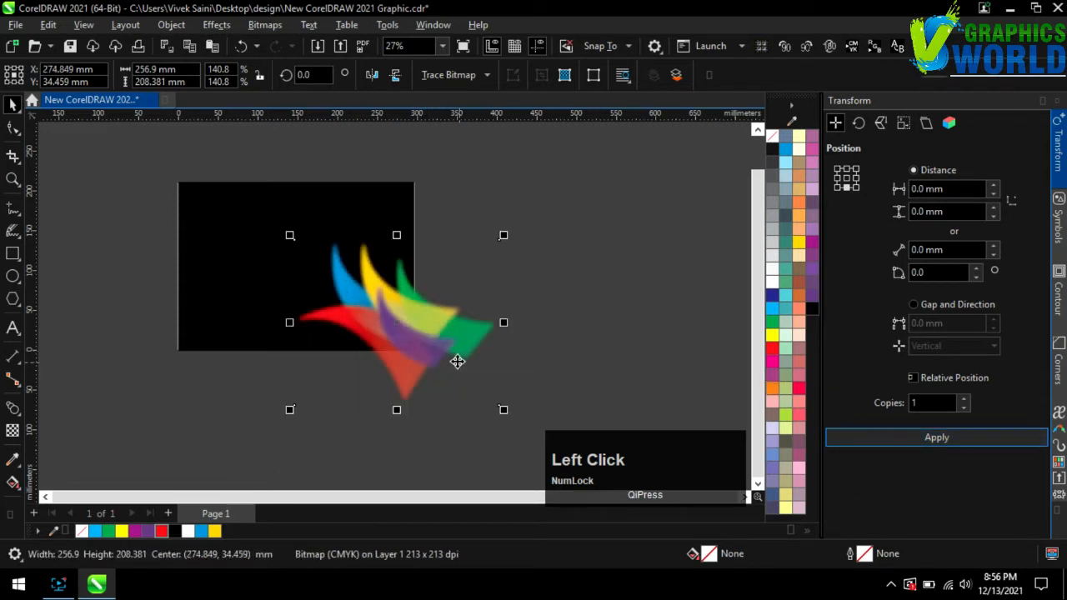
drag(428, 389, 371, 367)
scroll(370, 367, up, 1)
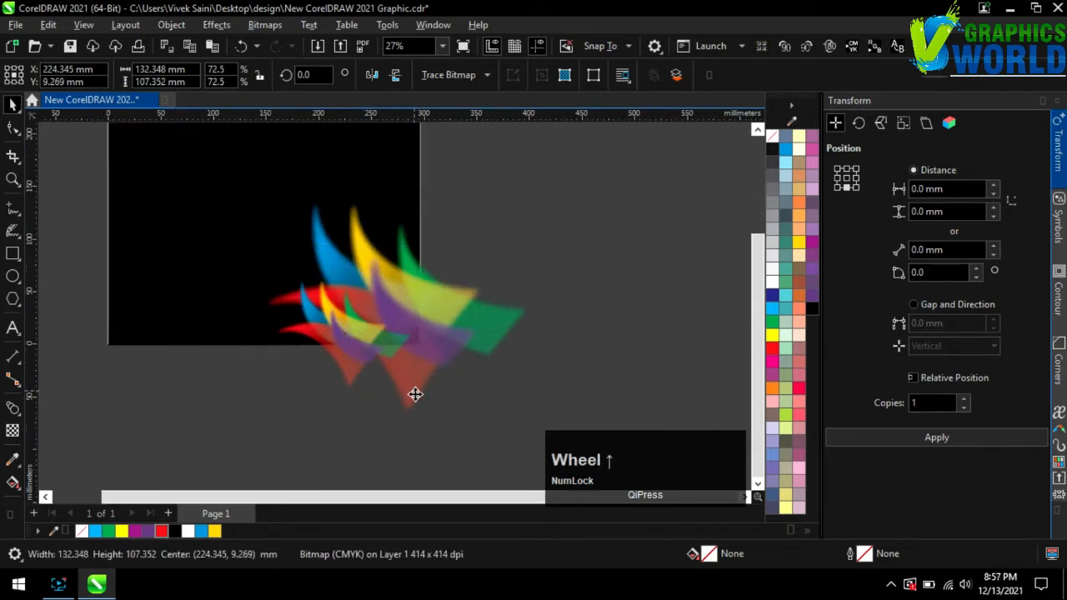
drag(418, 394, 446, 417)
scroll(303, 355, up, 1)
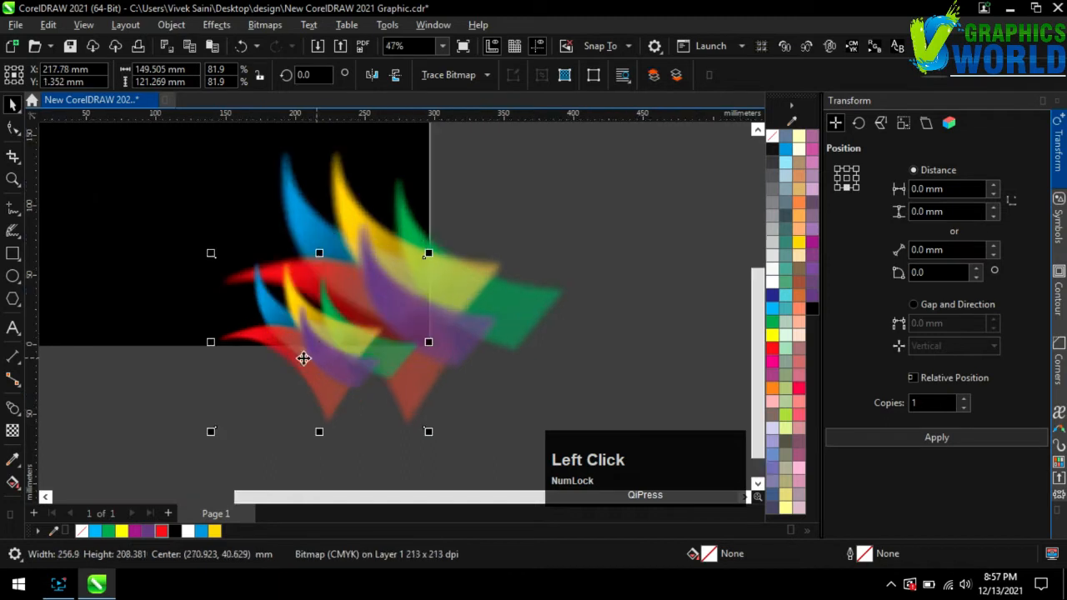
- Mirror the small copy horizontally, rotate it to about 298°, and position it against the large graphic's lower-left side
click(372, 75)
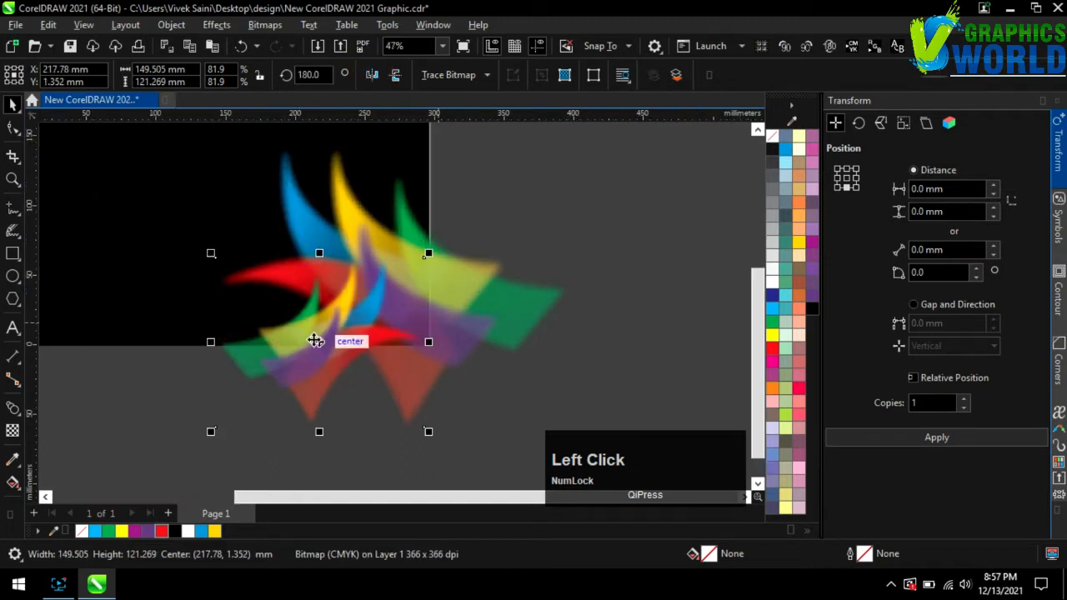
drag(430, 251, 265, 244)
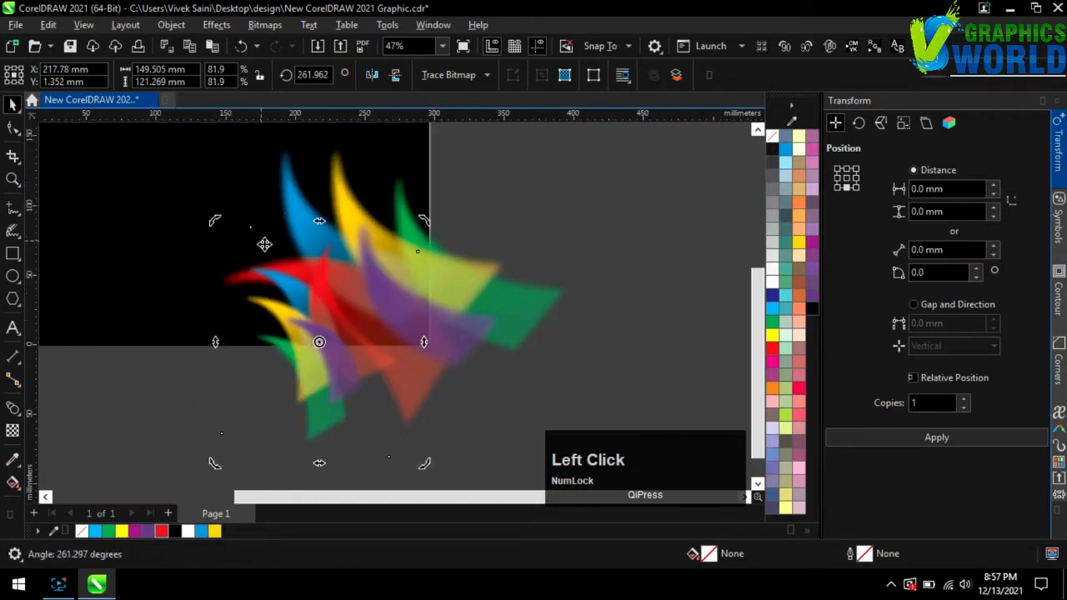
drag(215, 221, 194, 321)
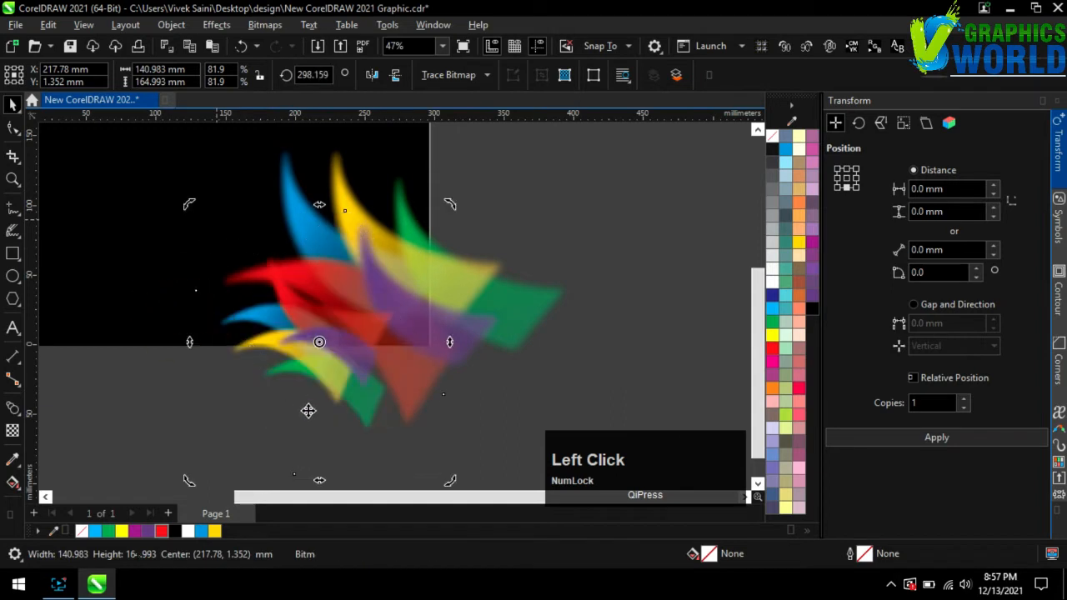
click(313, 361)
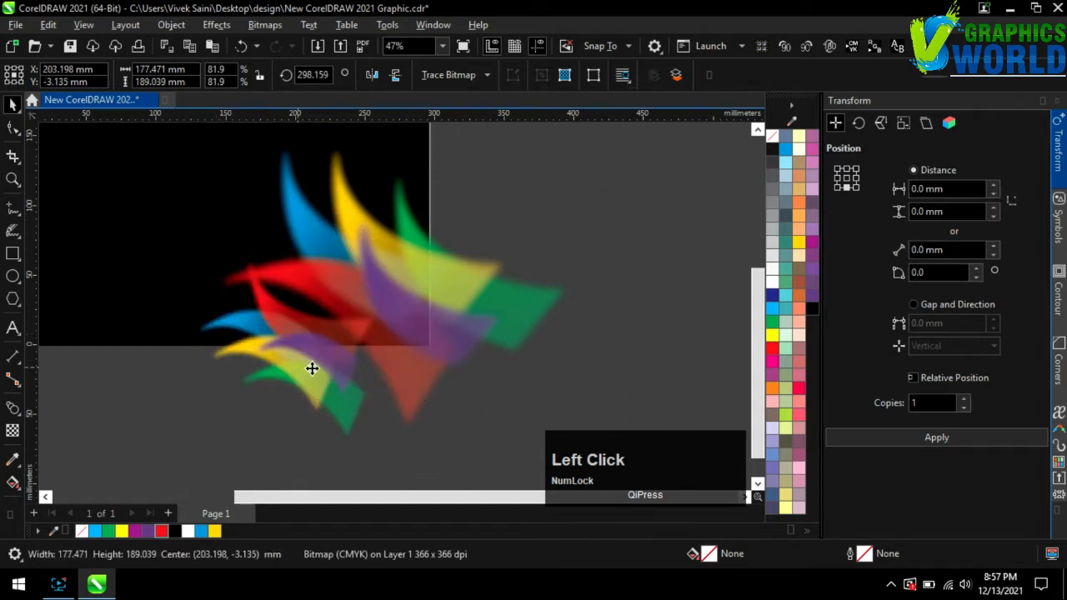
mouse_move(296, 373)
mouse_down()
mouse_move(321, 375)
mouse_move(314, 367)
mouse_up()
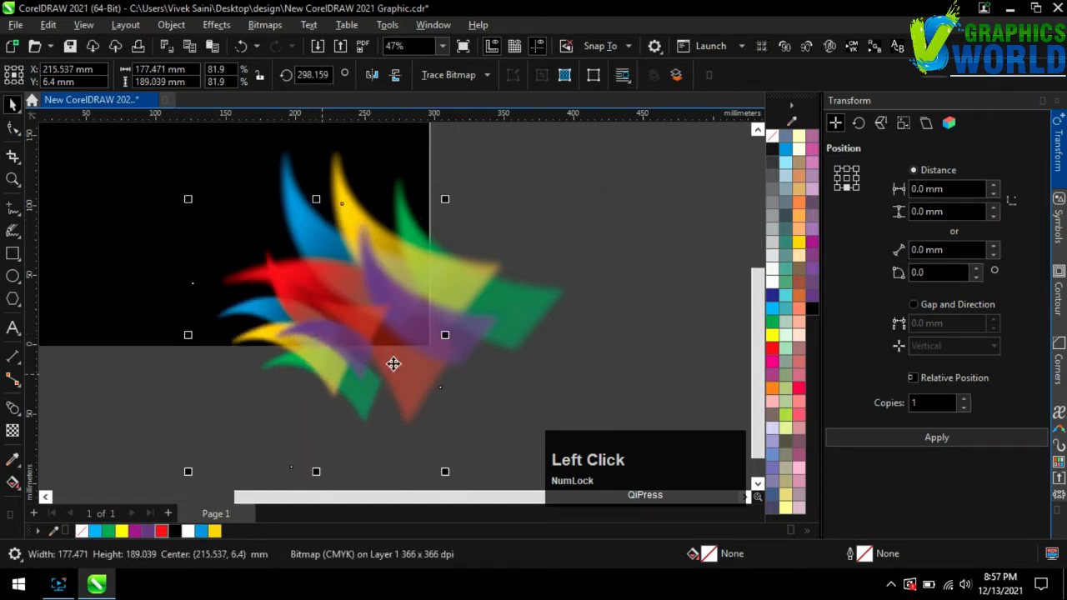
- Shift the large graphic slightly up and left, and place a duplicate of it over the page's upper-left area
scroll(408, 358, down, 2)
drag(469, 324, 458, 319)
click(548, 275)
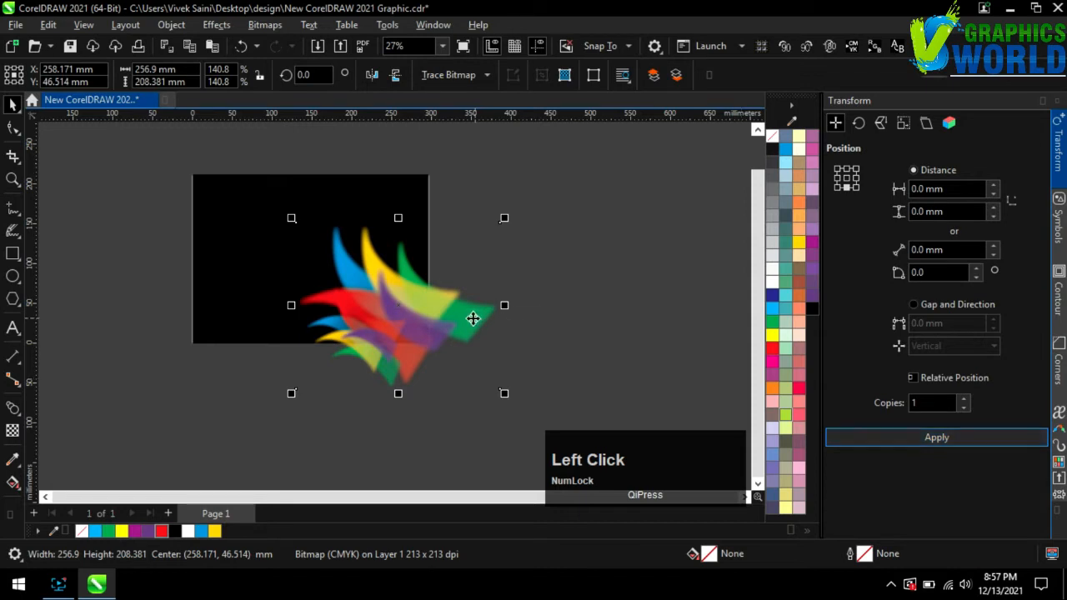
drag(456, 315, 310, 251)
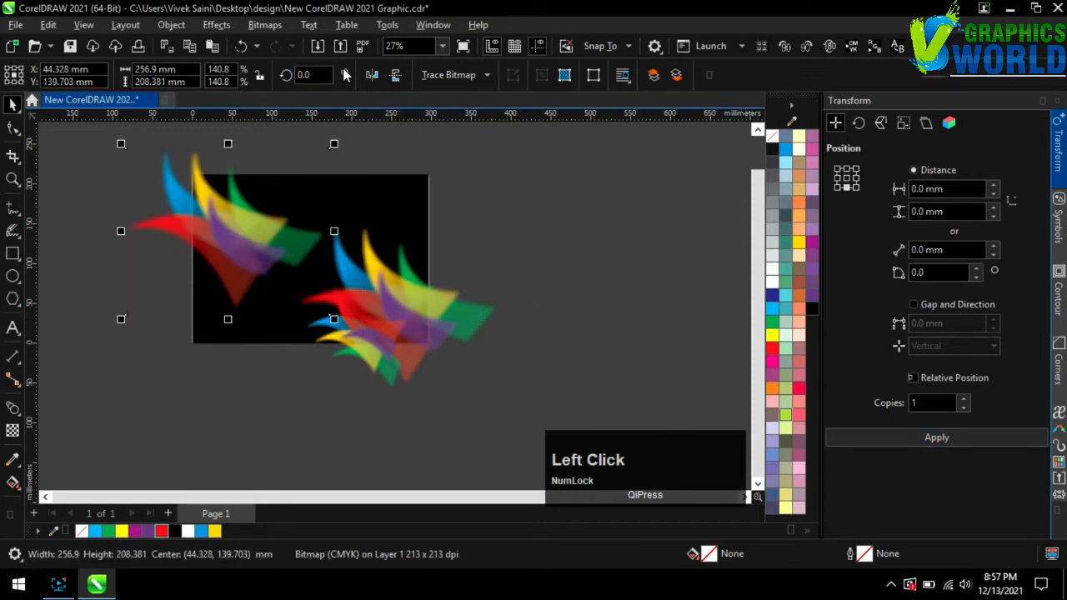
- Rotate the upper-left copy to about 167° and move it up over the page's upper-left corner
click(267, 246)
drag(333, 150, 107, 224)
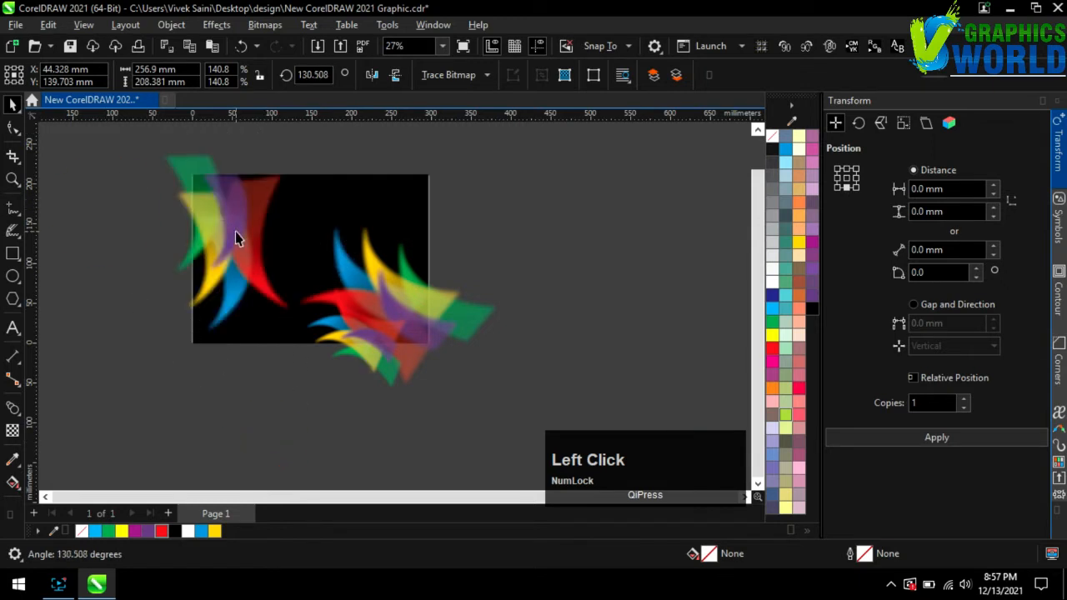
scroll(235, 238, up, 1)
click(240, 267)
scroll(441, 288, down, 2)
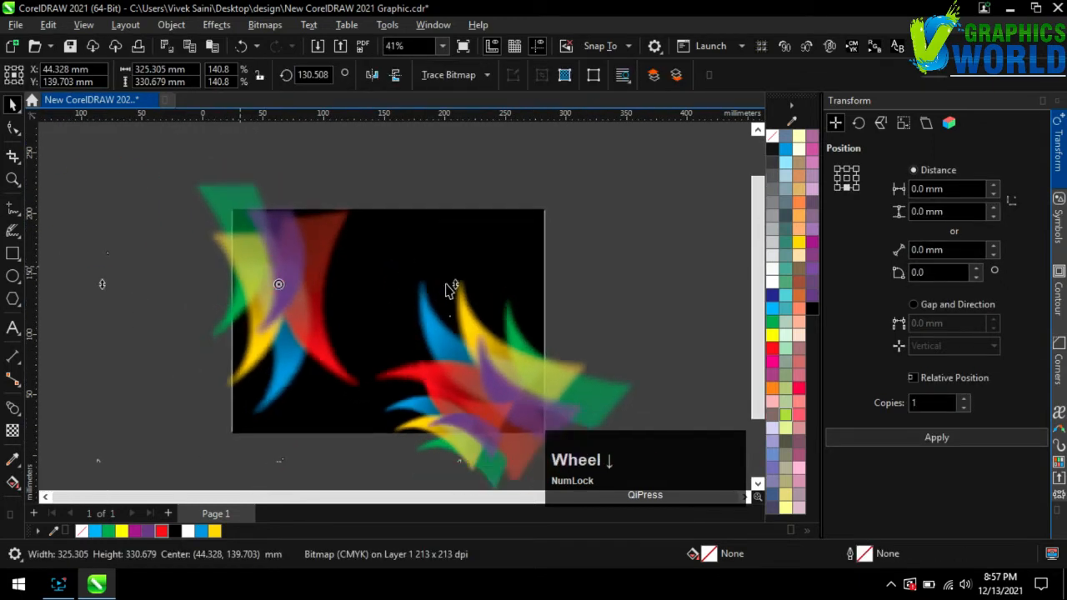
drag(185, 149, 248, 232)
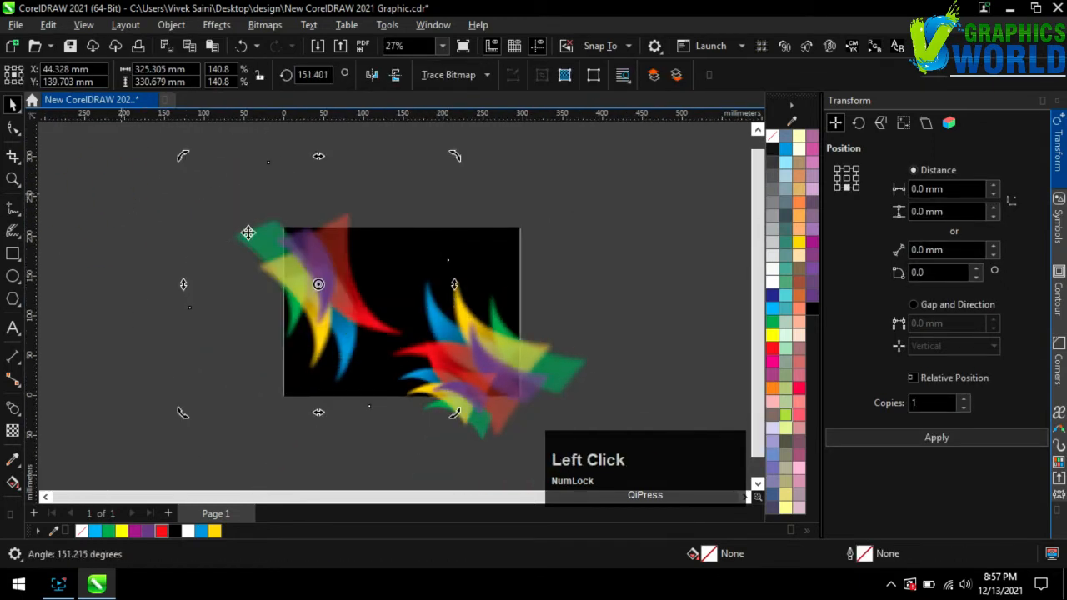
drag(185, 159, 246, 265)
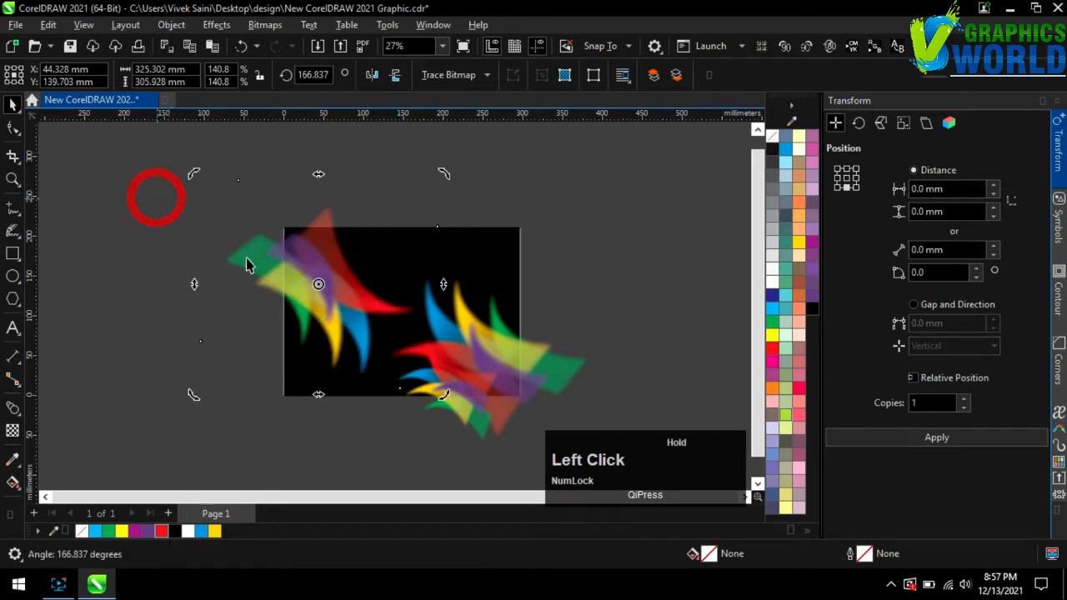
drag(348, 301, 329, 256)
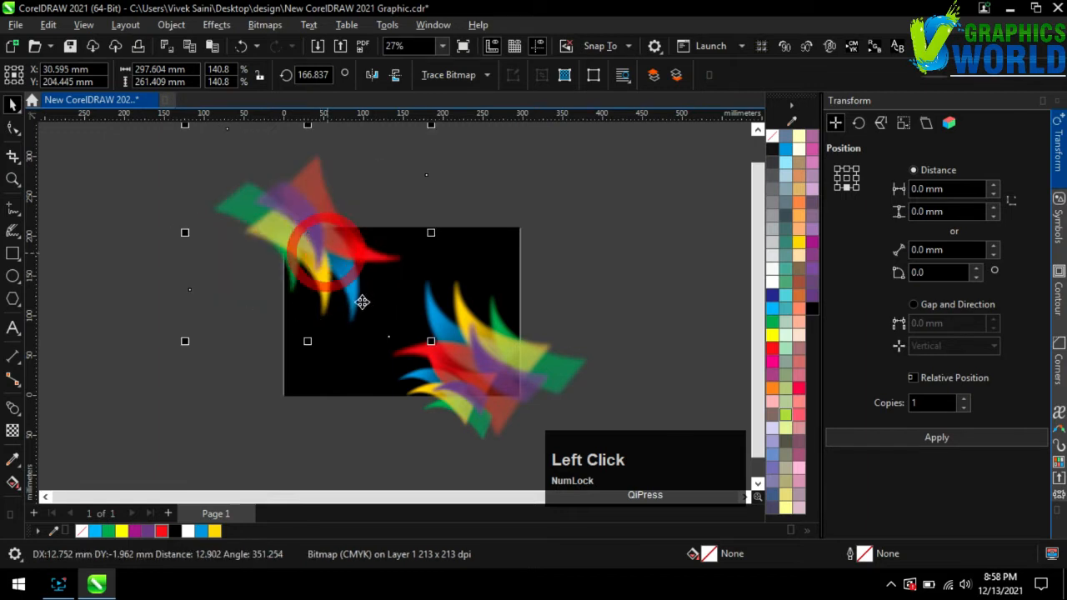
- Scale the upper-left copy down to about 107.3% and position it over the page's upper-left corner
drag(431, 341, 373, 303)
drag(279, 209, 306, 228)
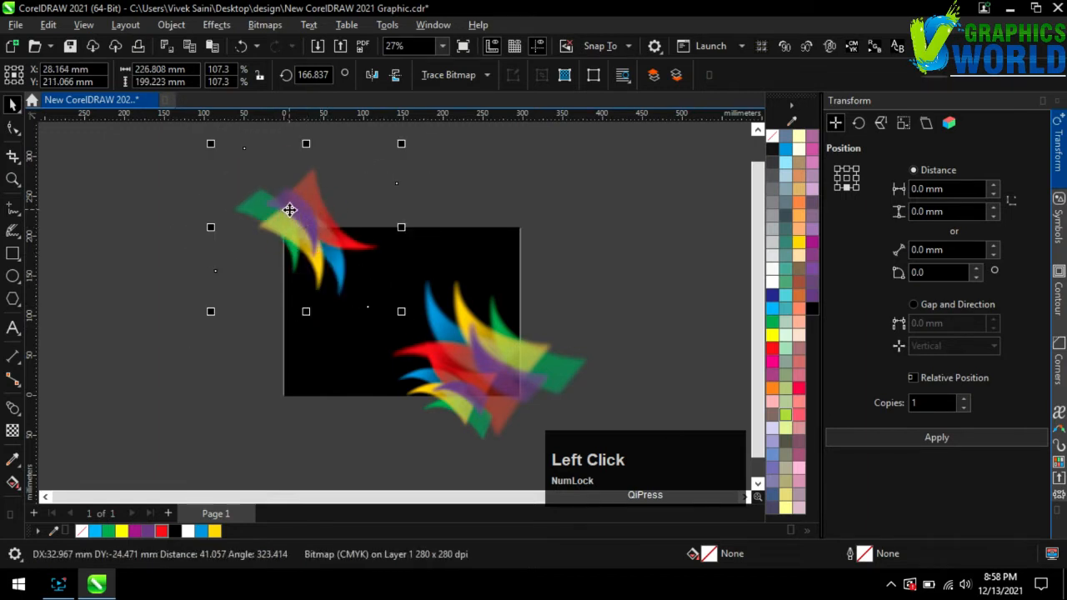
click(295, 219)
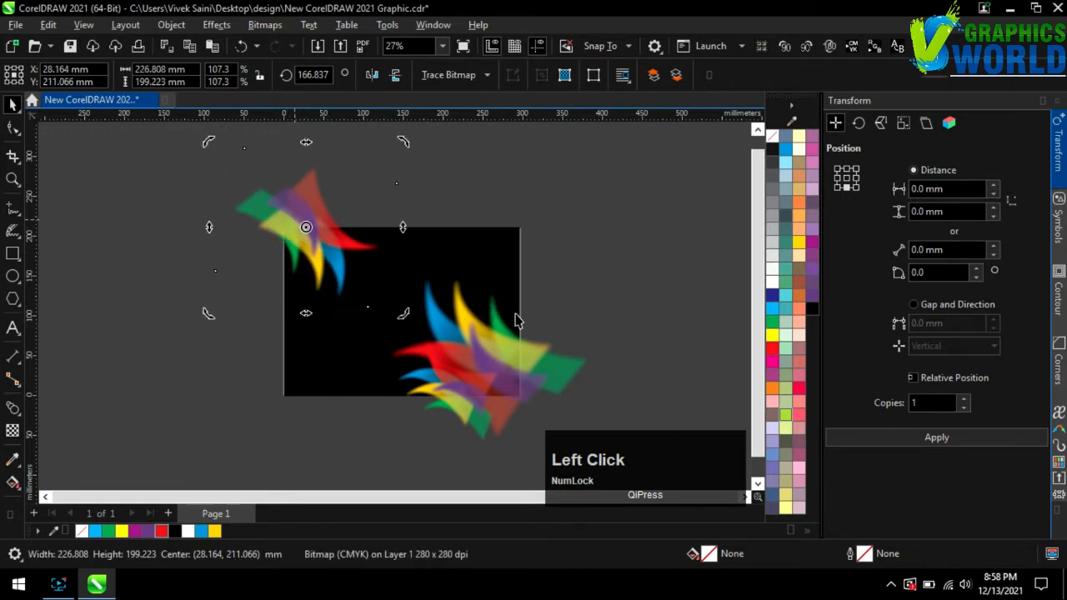
click(620, 324)
scroll(267, 342, down, 1)
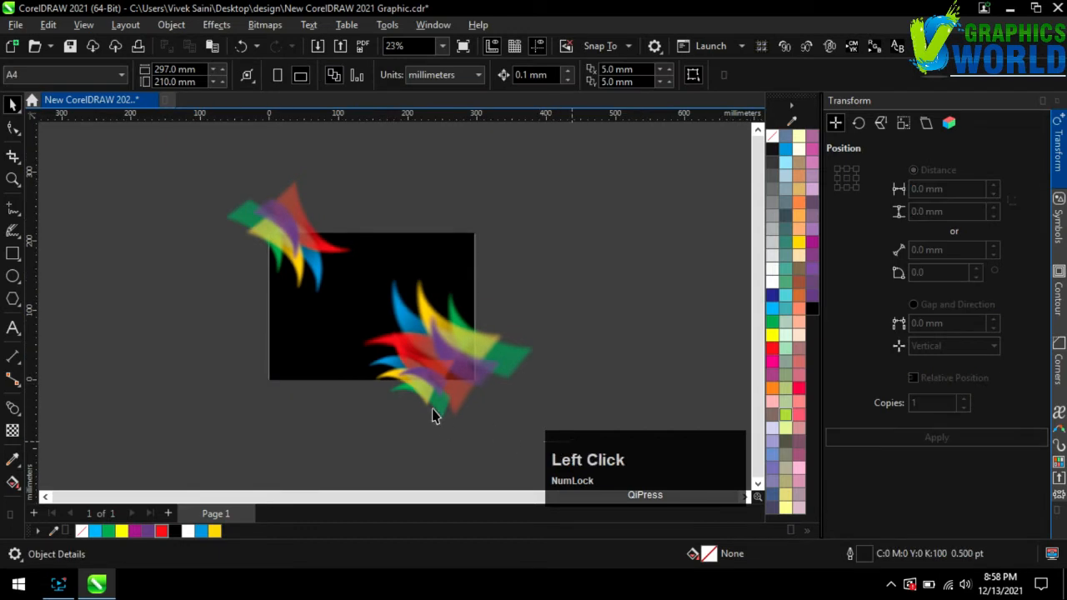
- Select both lower-right graphics, rotate them together to about 348.3°, and move them over the page's lower-right corner
drag(321, 265, 321, 264)
mouse_move(453, 358)
mouse_down()
mouse_move(472, 370)
mouse_move(461, 365)
mouse_up()
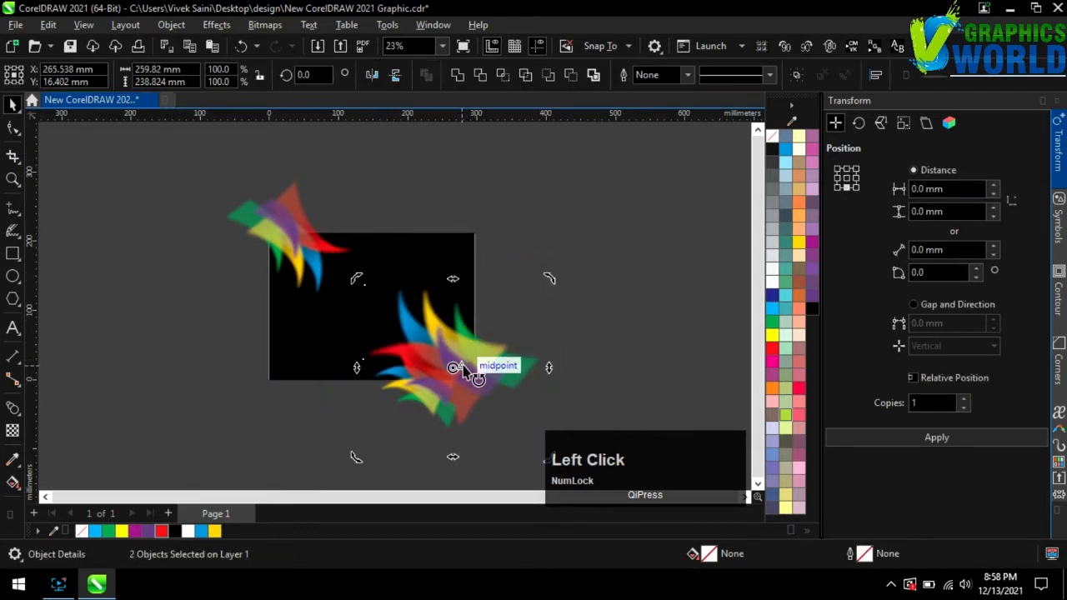
click(464, 372)
click(504, 363)
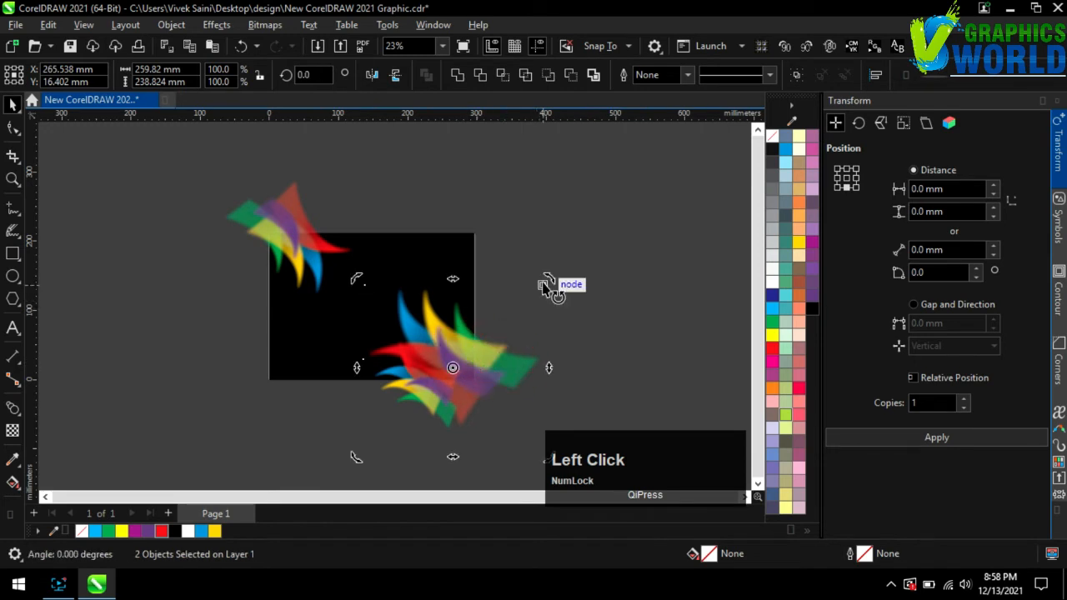
drag(548, 283, 557, 308)
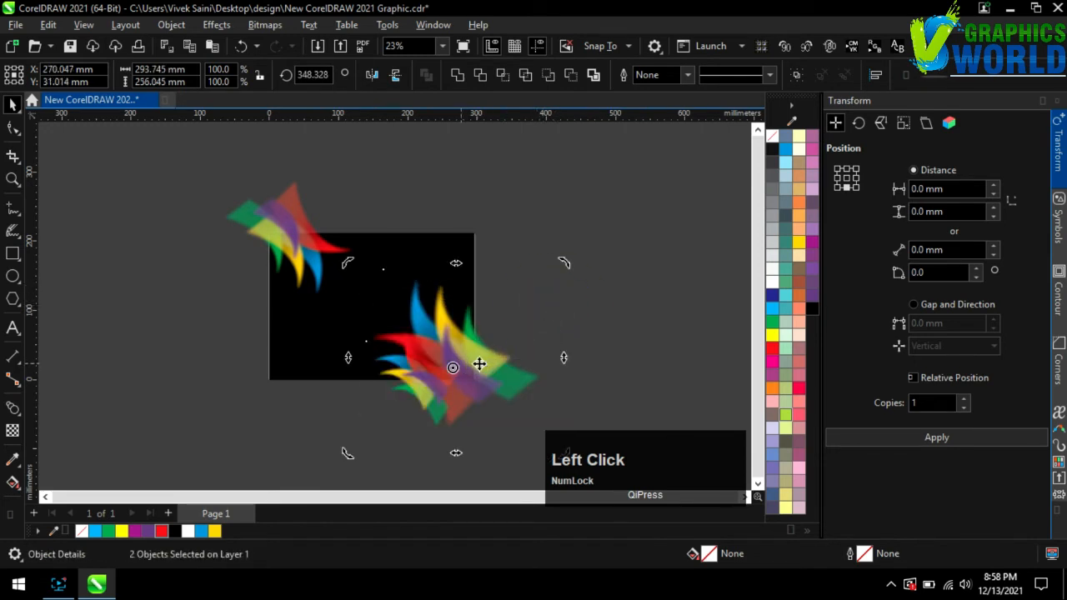
drag(488, 372, 488, 381)
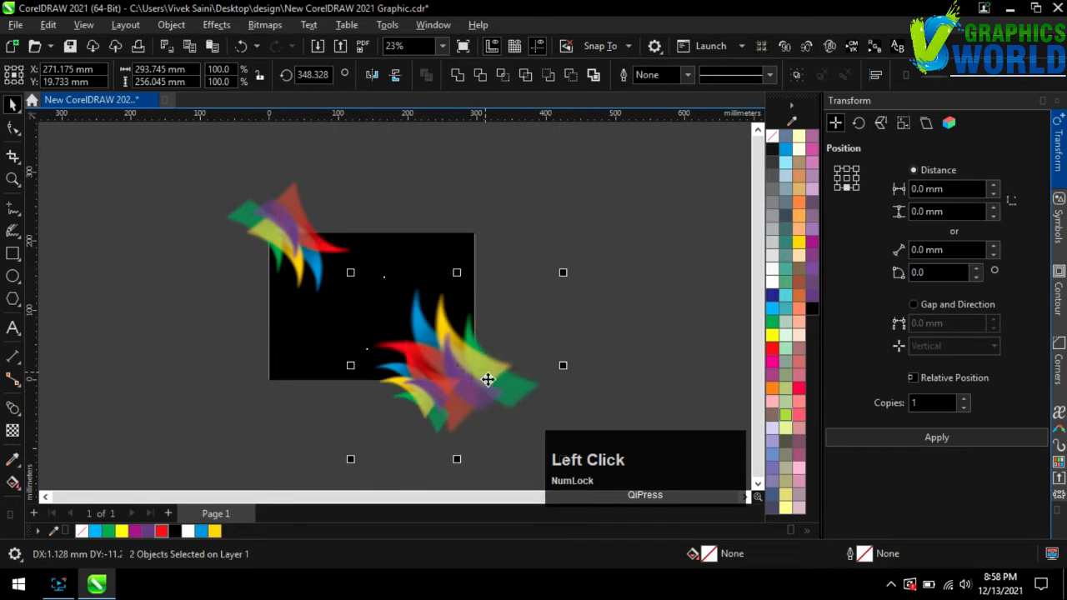
- Place a duplicate of the large lower-right bitmap left of the page and rotate it to about 314.7°
click(454, 319)
click(398, 241)
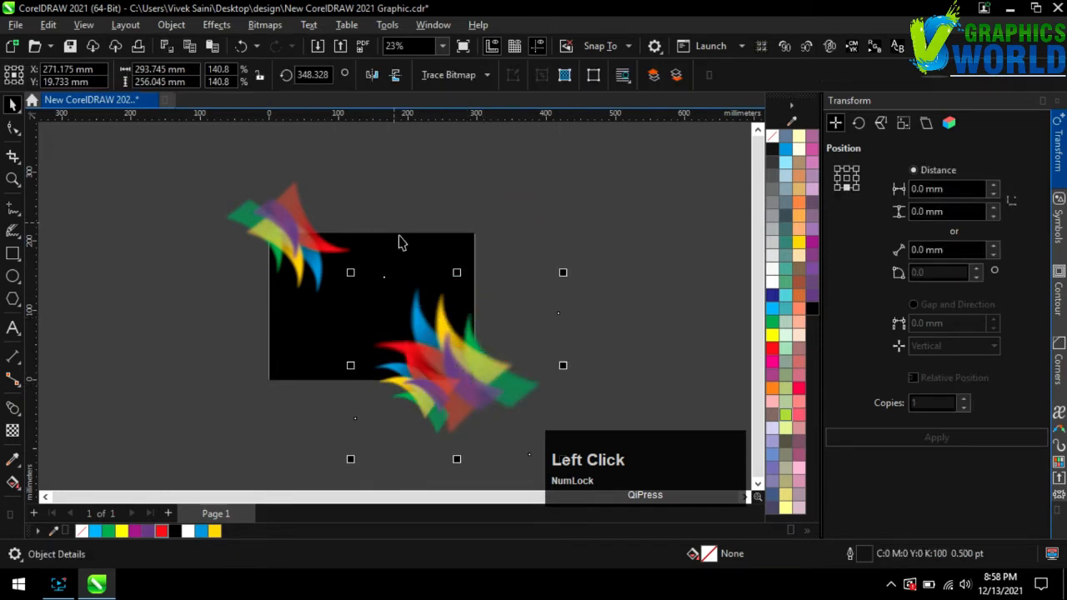
scroll(404, 244, down, 1)
click(993, 439)
drag(436, 316, 213, 331)
click(213, 332)
mouse_move(322, 284)
mouse_down()
mouse_move(362, 317)
mouse_move(360, 355)
mouse_up()
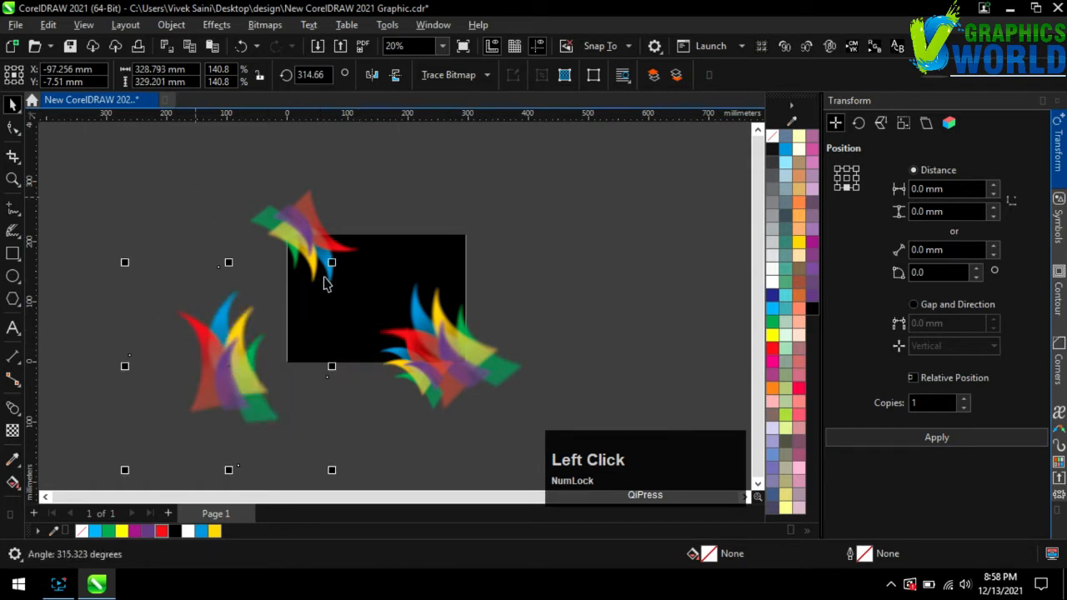
- Enlarge the new duplicate to about 280.2% and move it over the middle of the page
drag(326, 280, 509, 134)
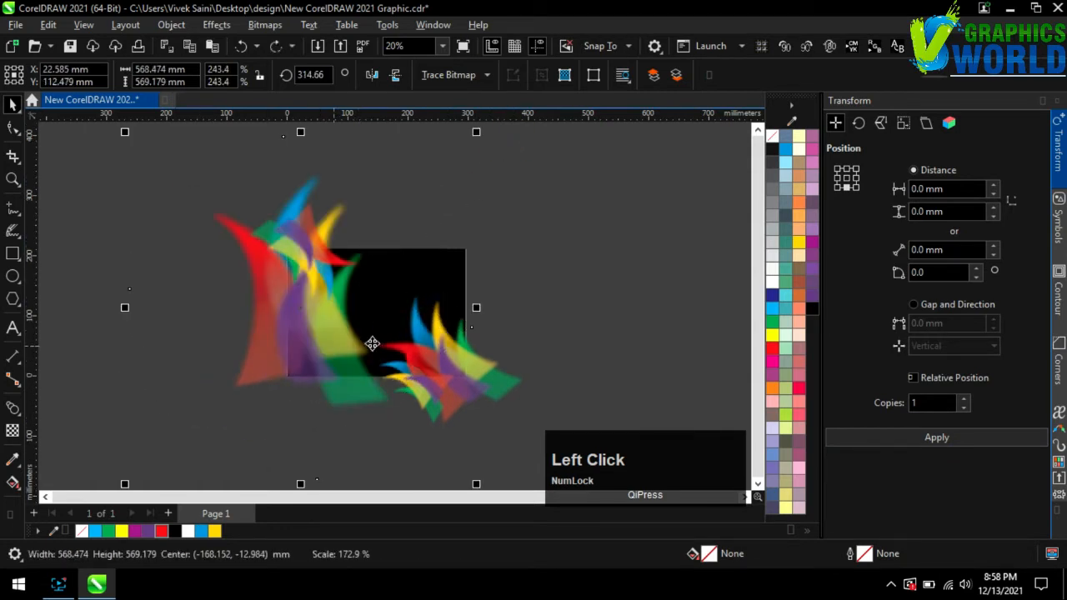
drag(373, 343, 411, 377)
scroll(330, 290, down, 2)
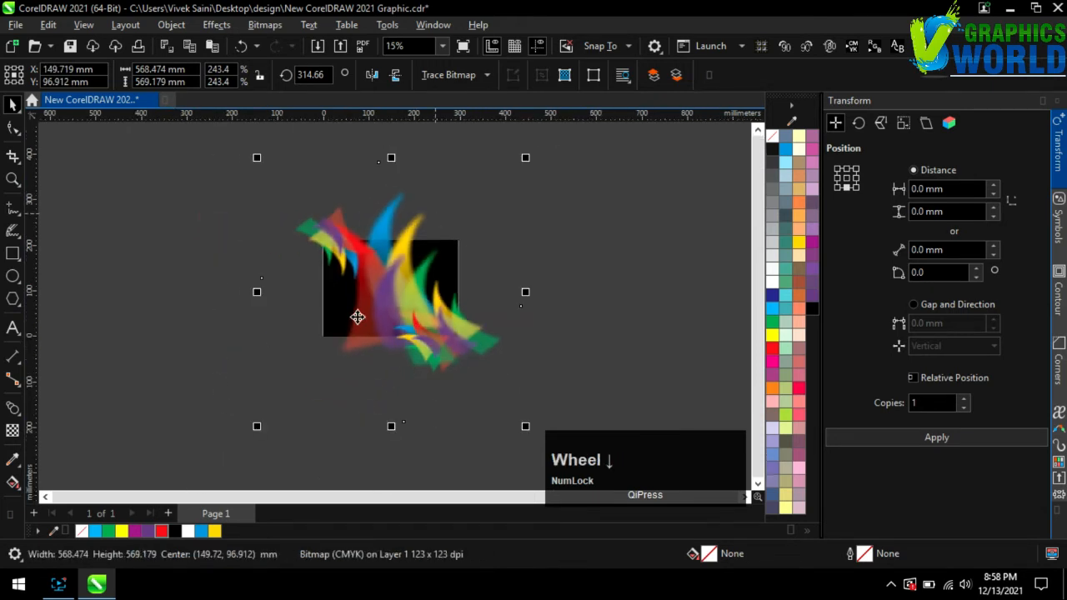
drag(284, 405, 252, 440)
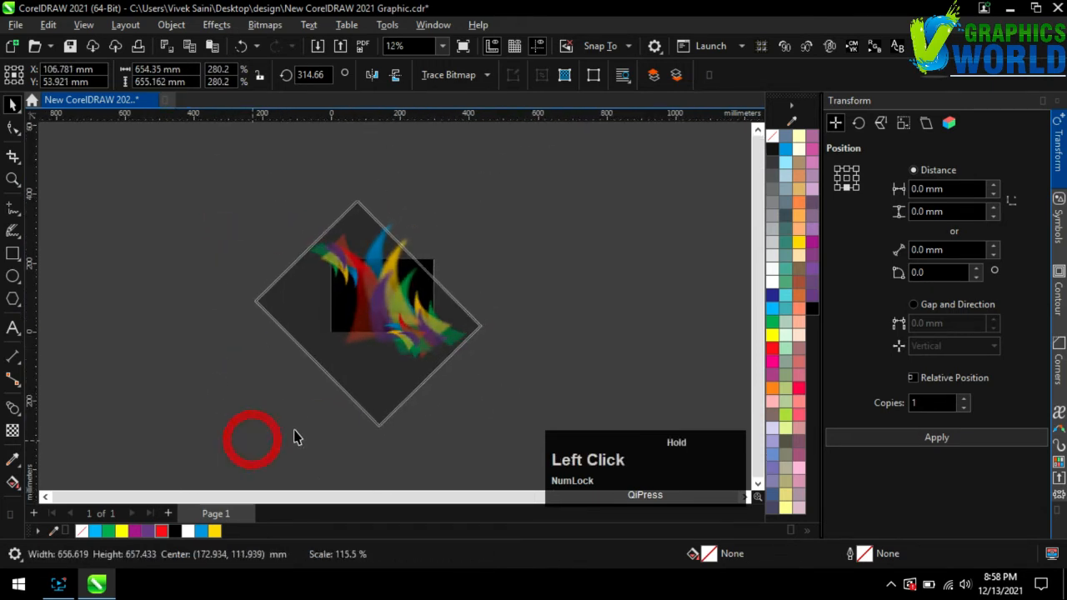
drag(394, 381, 406, 383)
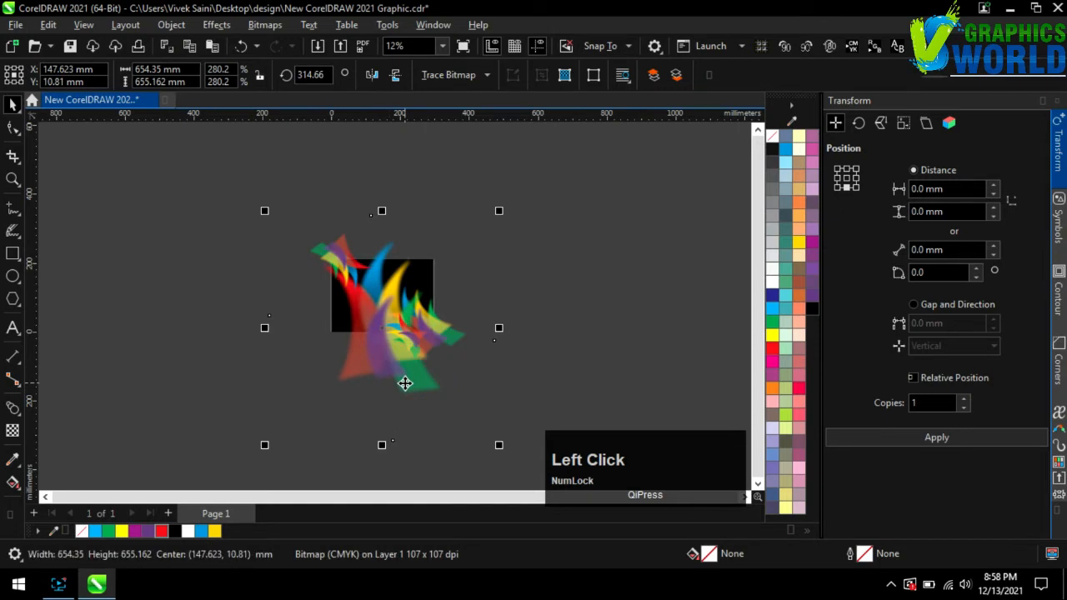
- Rotate the enlarged bitmap to about 306.1° and shift it slightly up and left over the page
scroll(403, 382, up, 1)
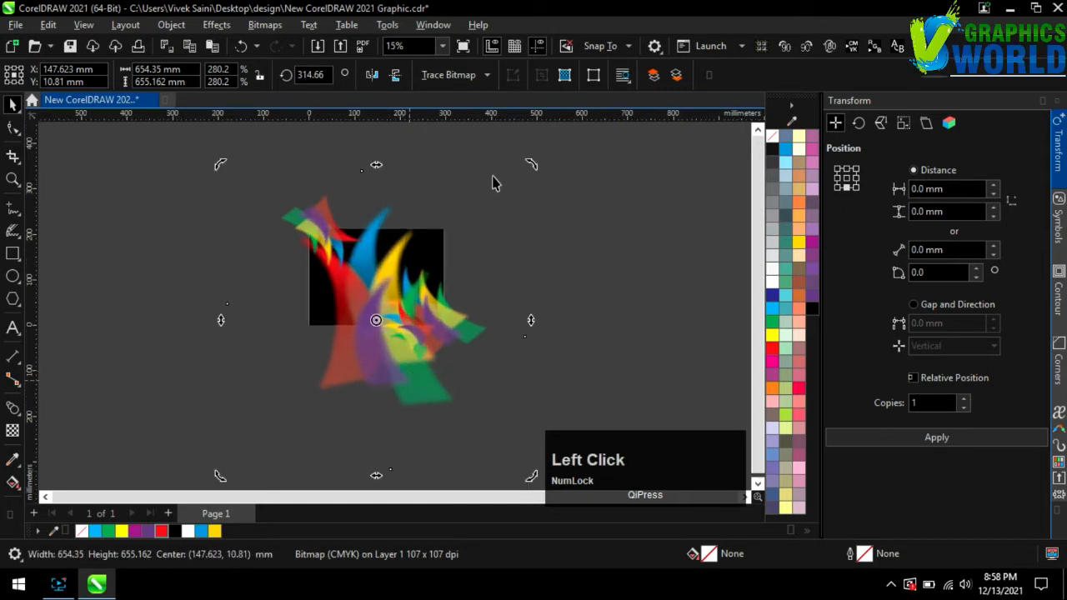
drag(534, 167, 631, 260)
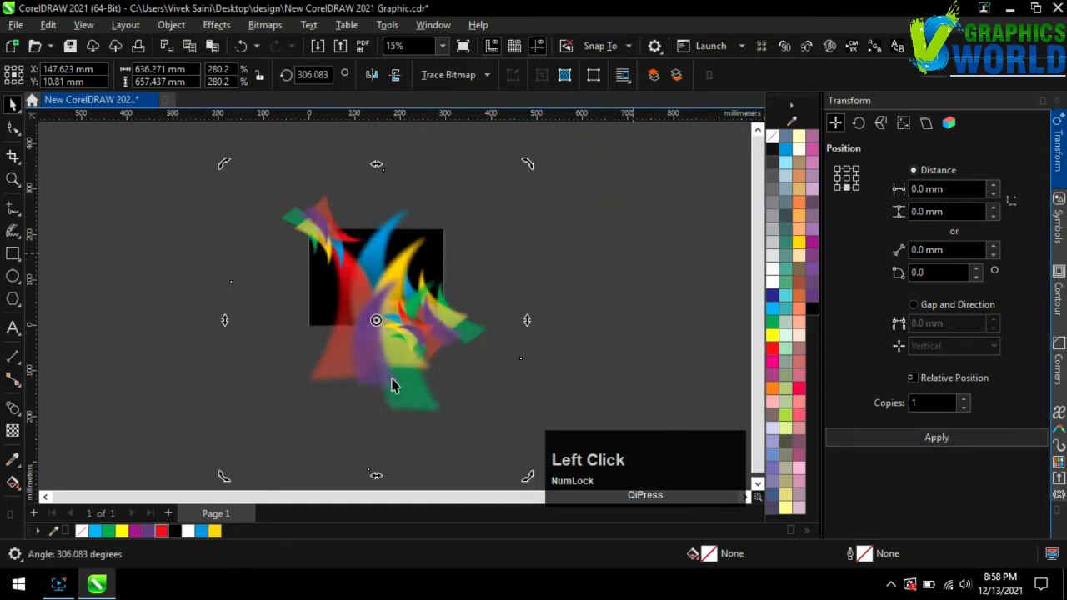
drag(393, 385, 386, 372)
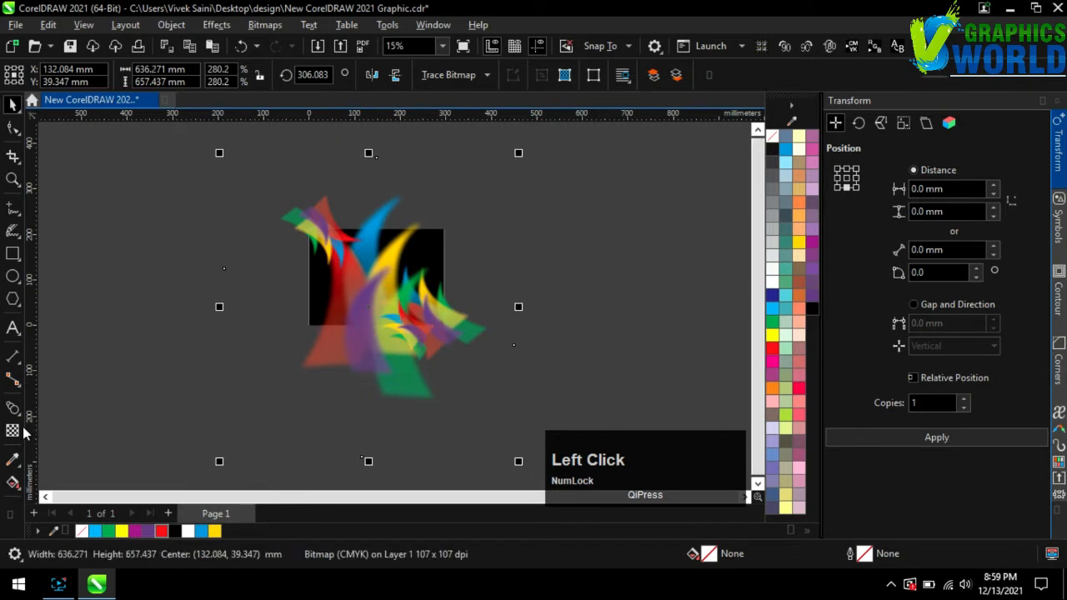
- Apply a uniform transparency of 74 to the enlarged bitmap
click(37, 75)
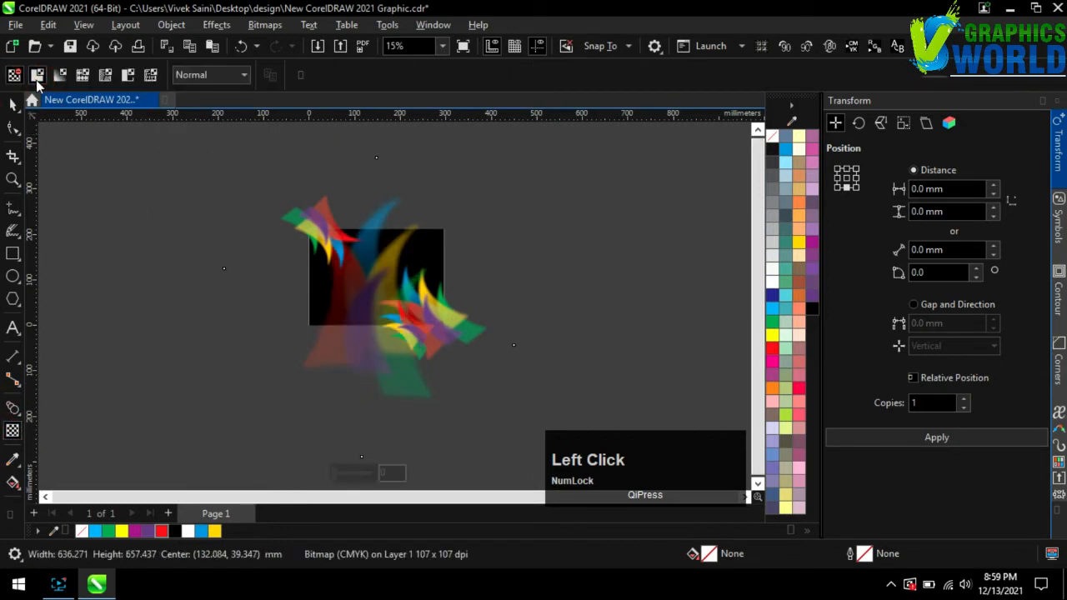
drag(351, 81, 352, 81)
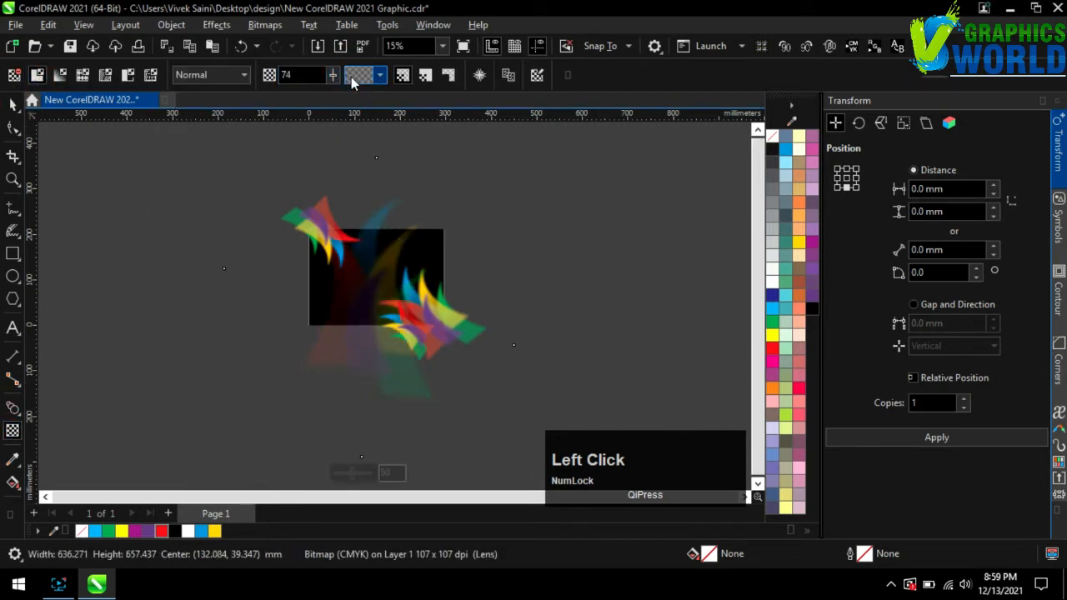
scroll(494, 267, up, 1)
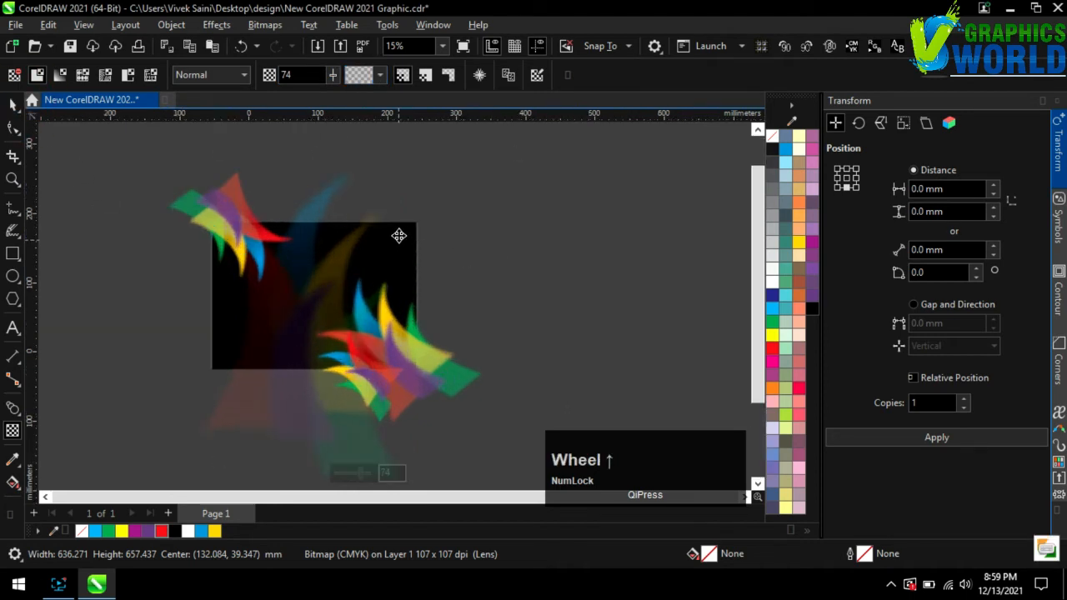
key(space)
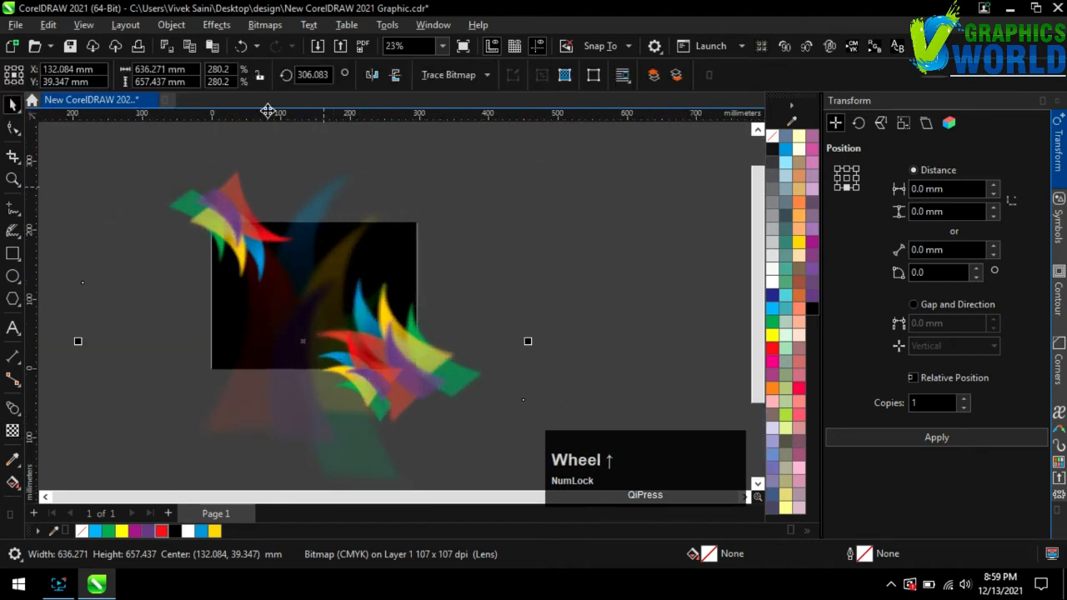
- Send the transparent bitmap behind the black background rectangle
click(171, 24)
scroll(188, 27, up, 1)
click(171, 24)
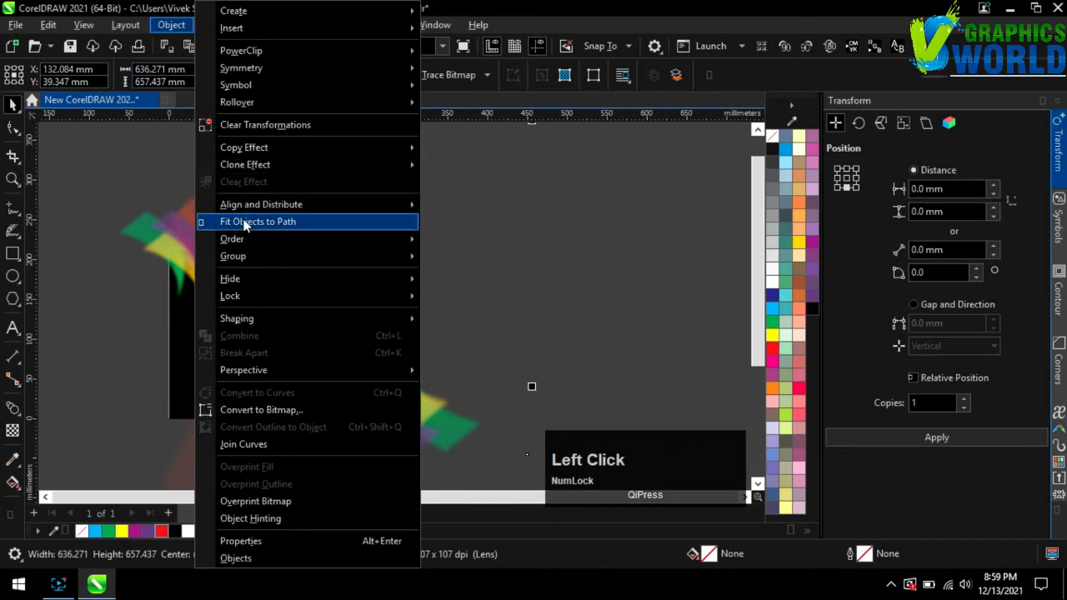
click(244, 240)
click(484, 260)
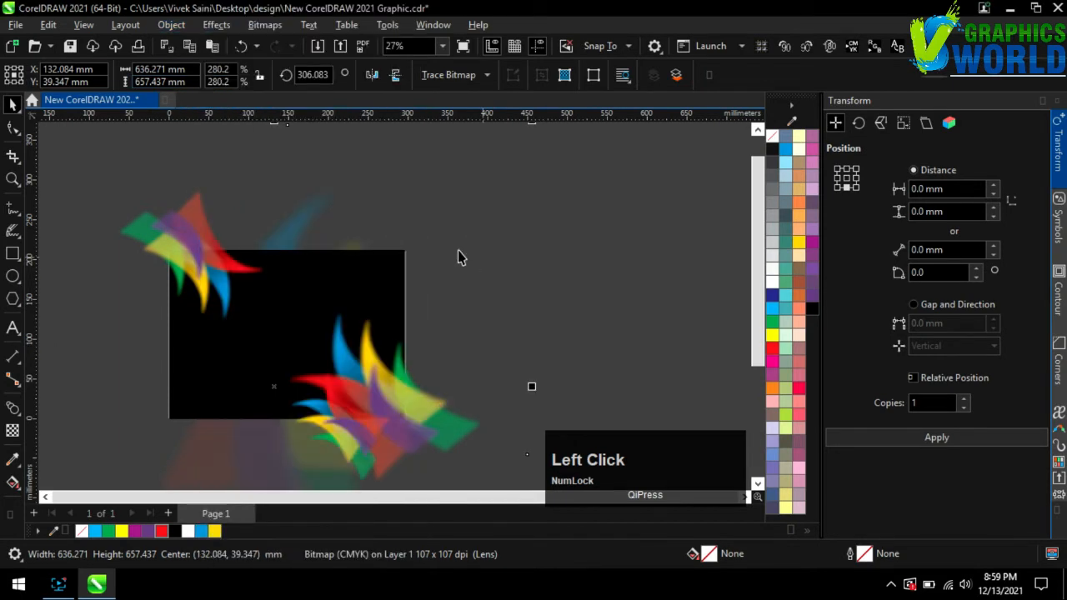
- PowerClip the transparent bitmap inside the black background rectangle
right_click(298, 223)
click(360, 329)
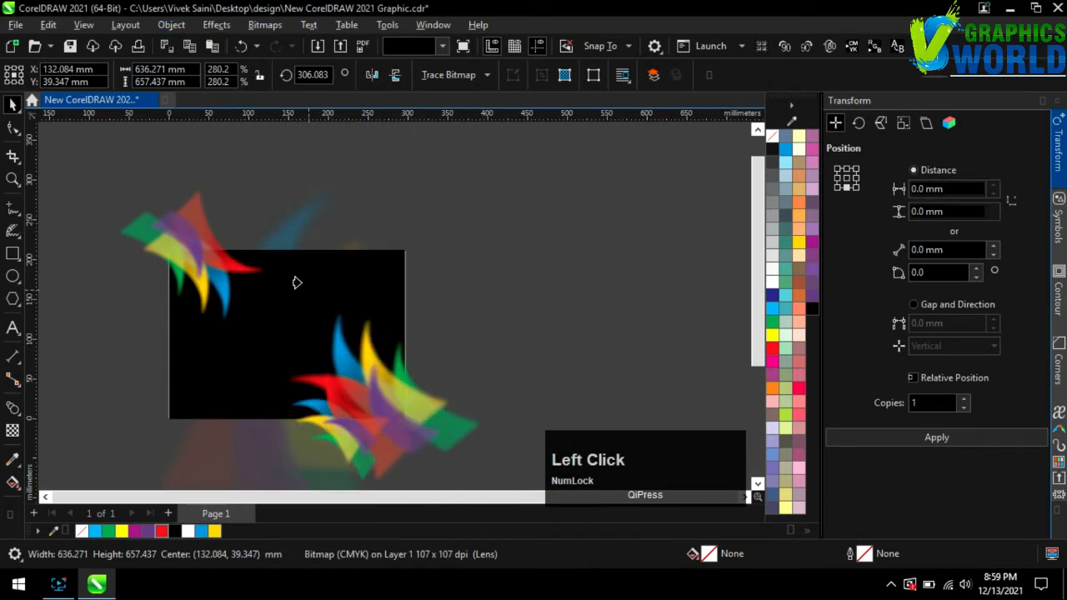
click(324, 277)
click(505, 267)
scroll(341, 262, down, 1)
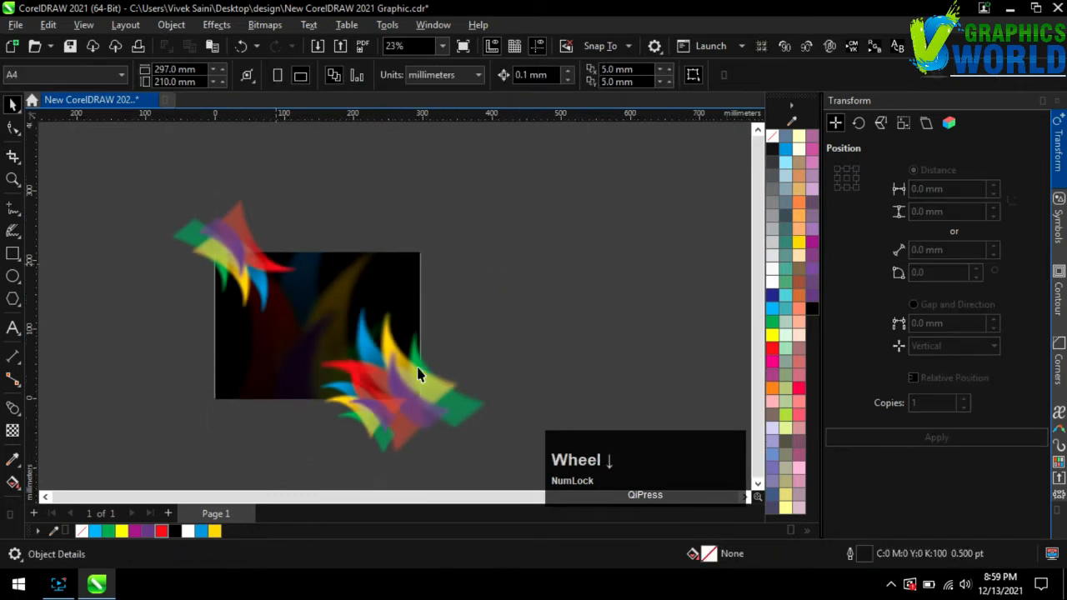
- Select both lower-right graphics and PowerClip them inside the black background rectangle
scroll(442, 436, up, 2)
scroll(442, 429, down, 2)
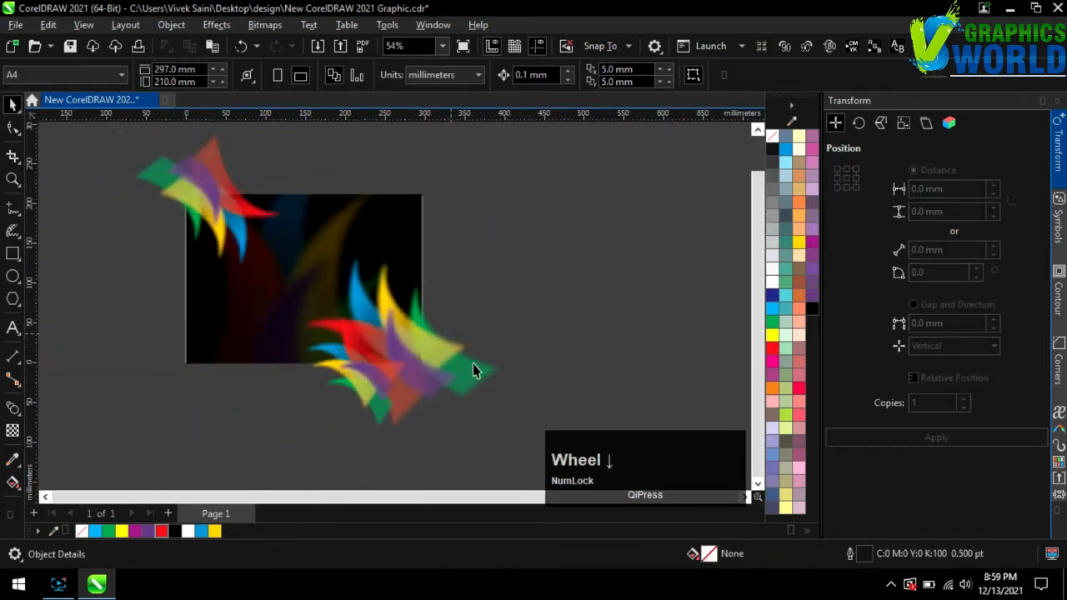
drag(370, 400, 275, 469)
right_click(406, 379)
click(463, 335)
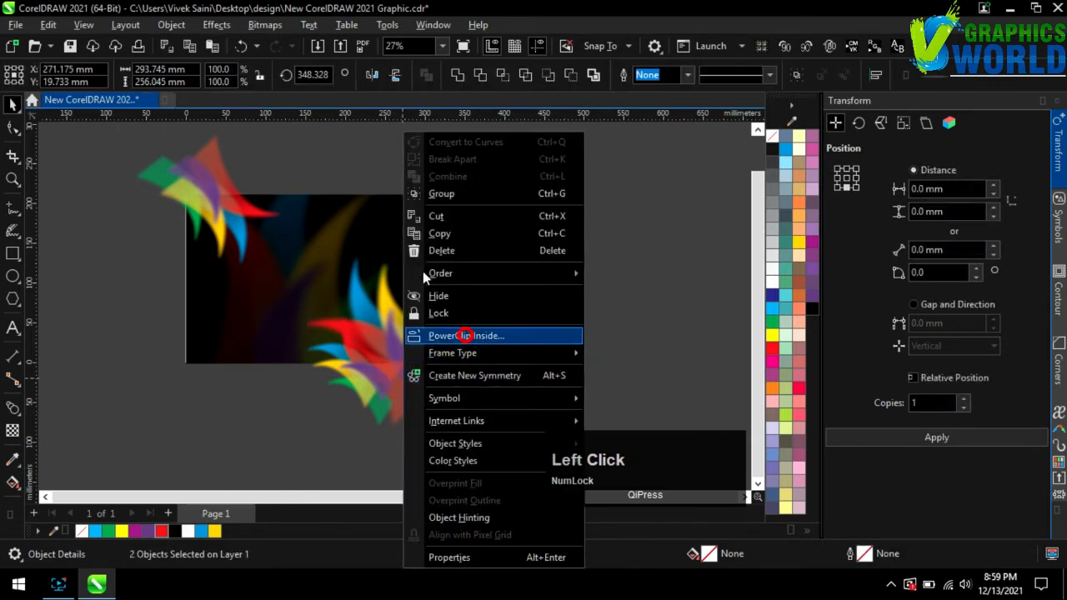
click(394, 220)
- PowerClip the upper-left graphic inside the black background rectangle and deselect everything
click(204, 176)
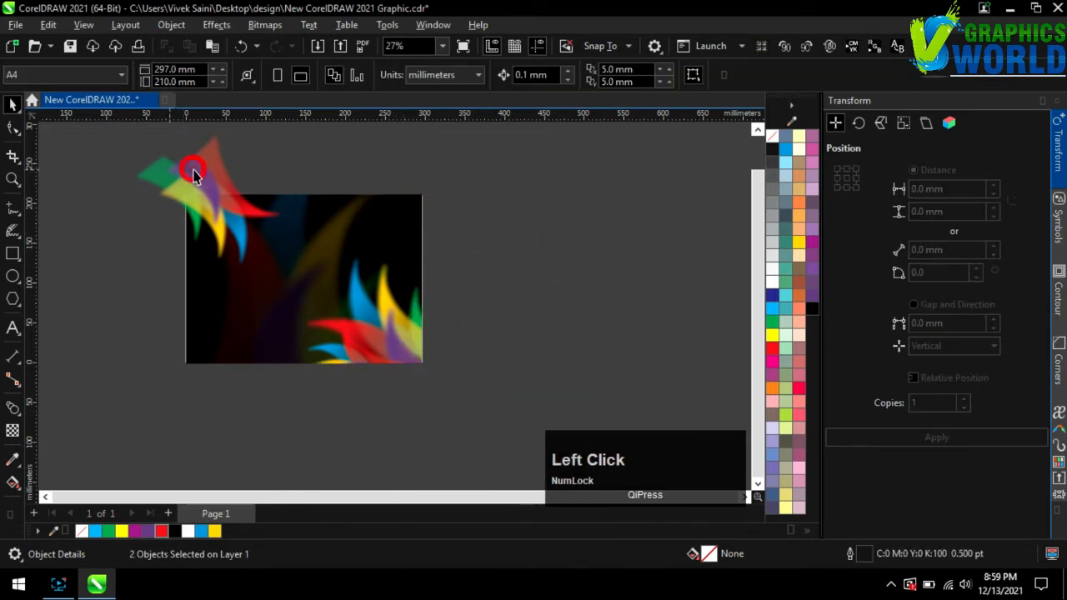
right_click(207, 183)
click(208, 306)
click(193, 300)
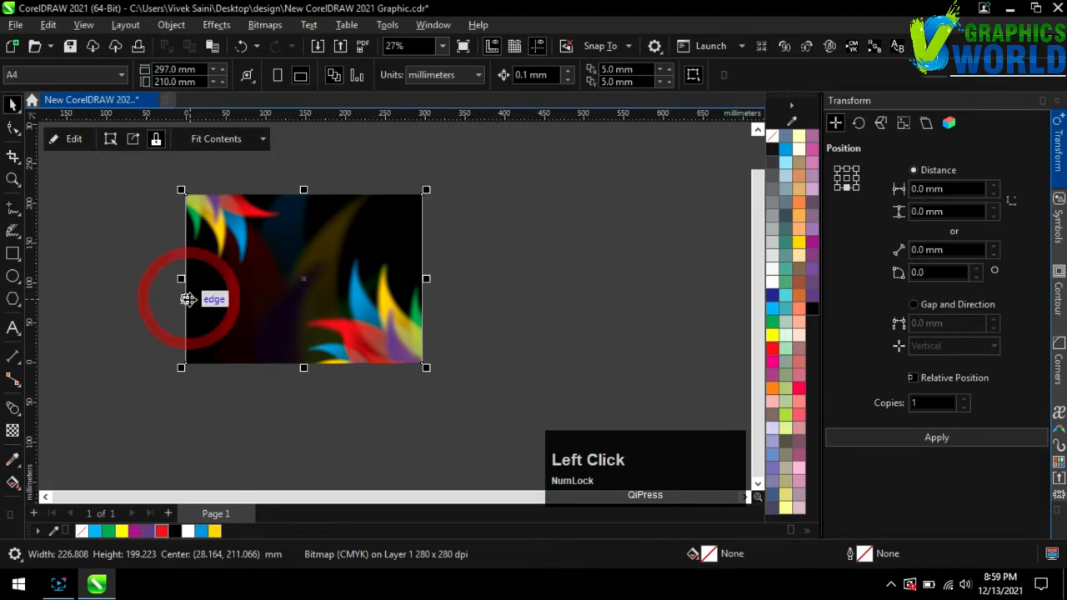
scroll(284, 242, up, 2)
key(Escape)
scroll(211, 248, up, 1)
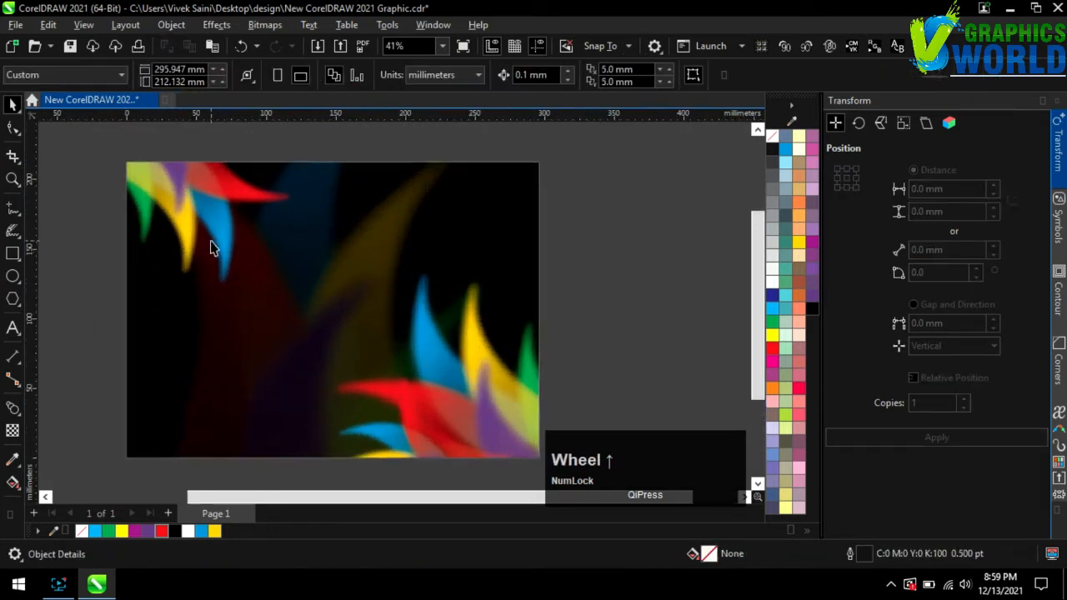
- Draw a white-outlined rectangle about 279 × 196 mm just inside the page edges and set its outline width to 2.0 pt
scroll(56, 238, down, 1)
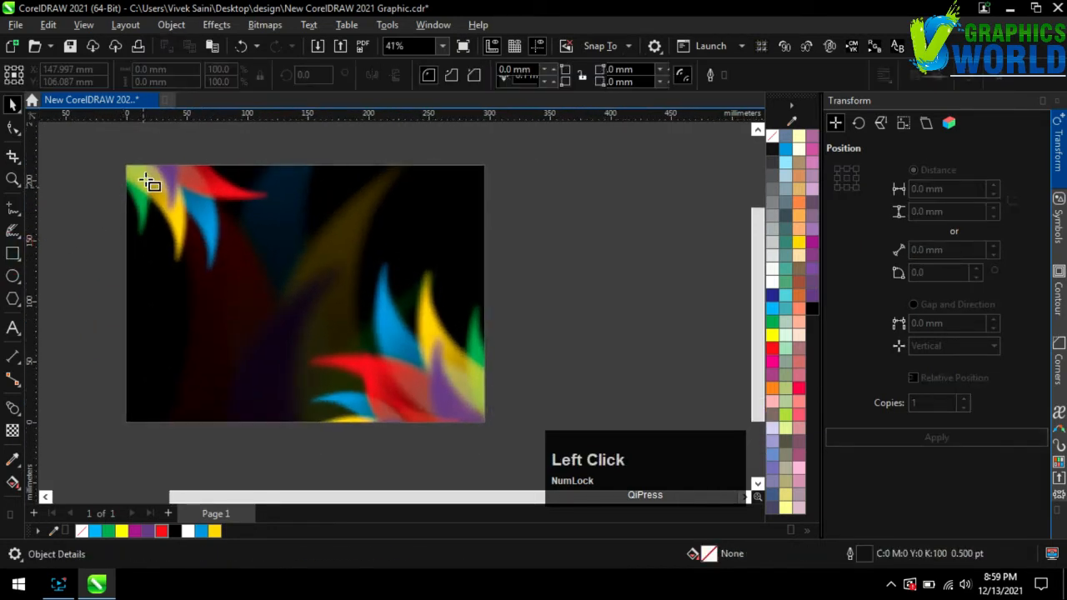
mouse_move(134, 176)
mouse_down()
mouse_move(297, 333)
mouse_move(473, 413)
mouse_up()
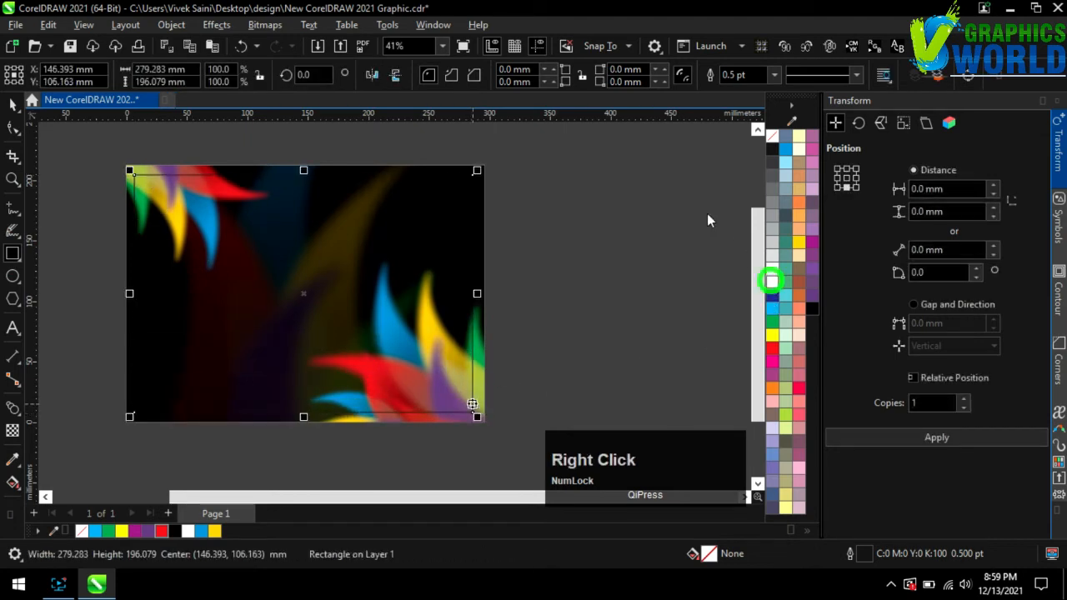
click(775, 76)
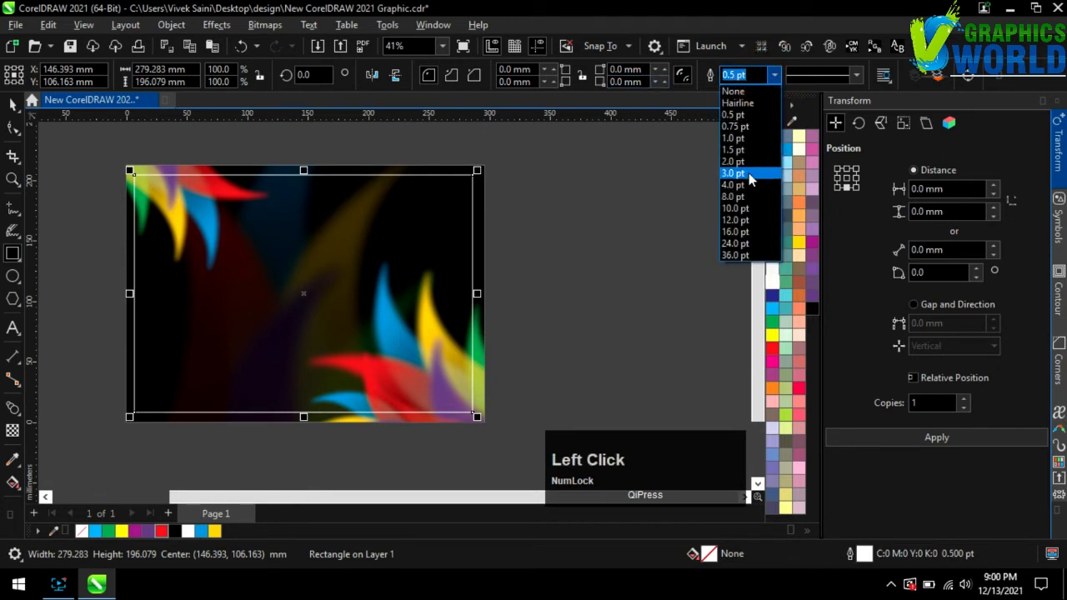
click(734, 150)
click(775, 75)
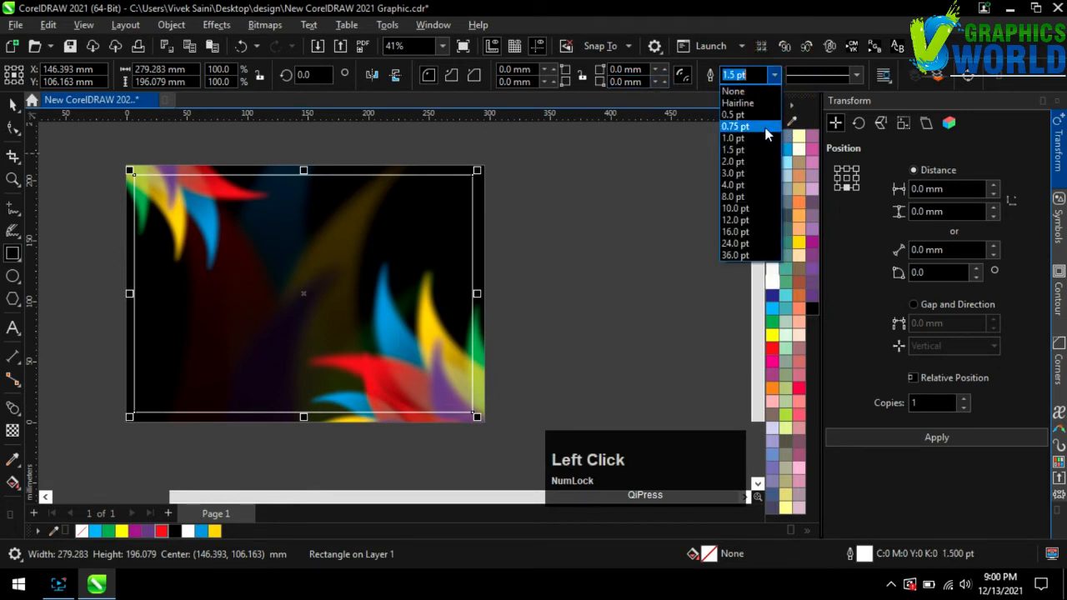
click(747, 160)
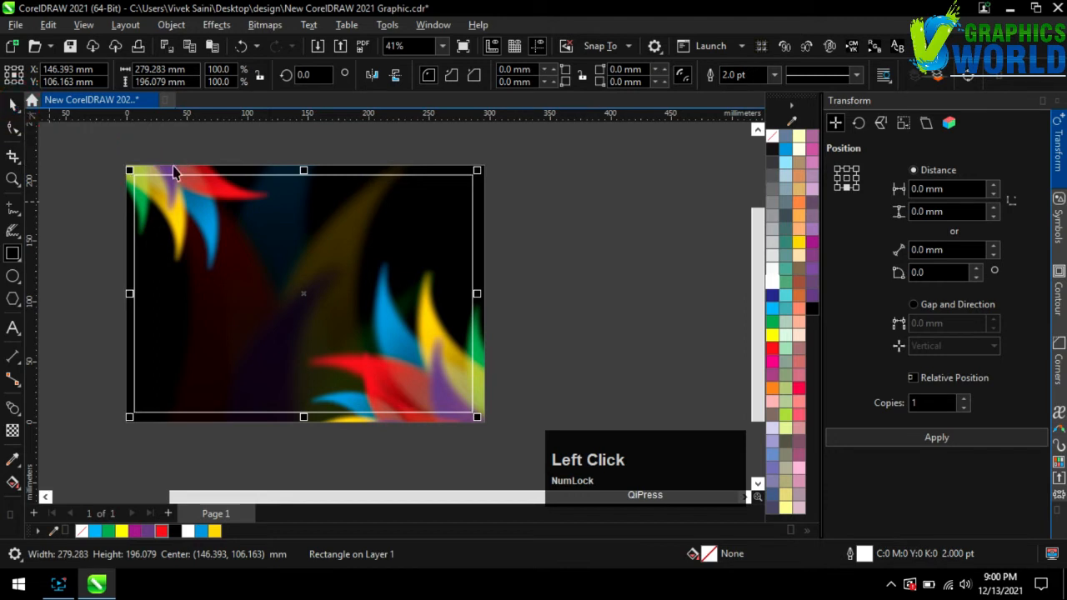
scroll(559, 267, down, 1)
scroll(428, 303, up, 1)
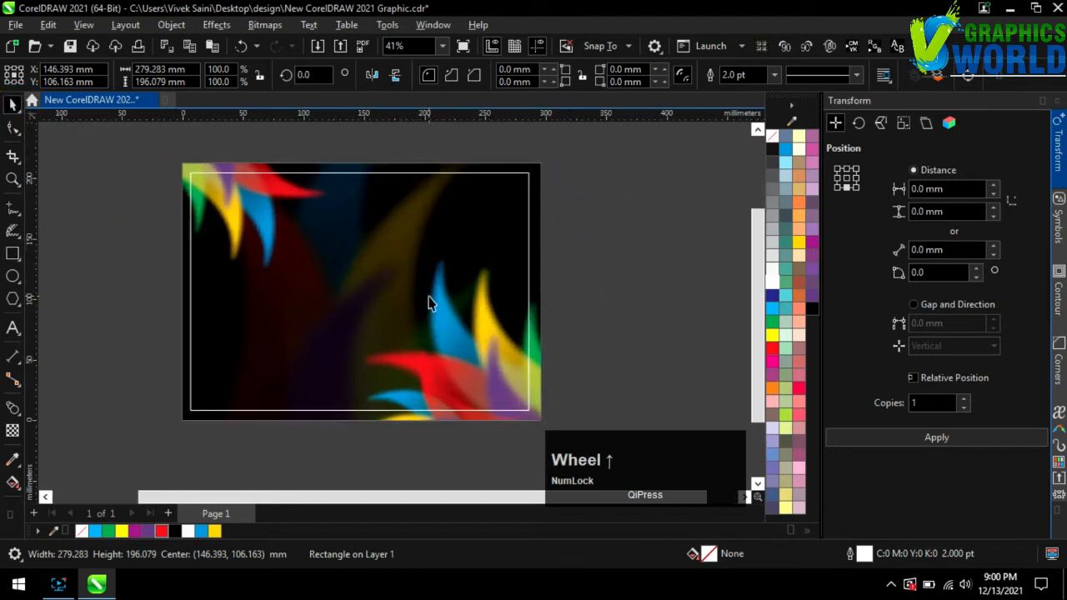
- Add the two-line text "Graphics" and "Design" in the empty area beside the page
click(13, 328)
click(95, 281)
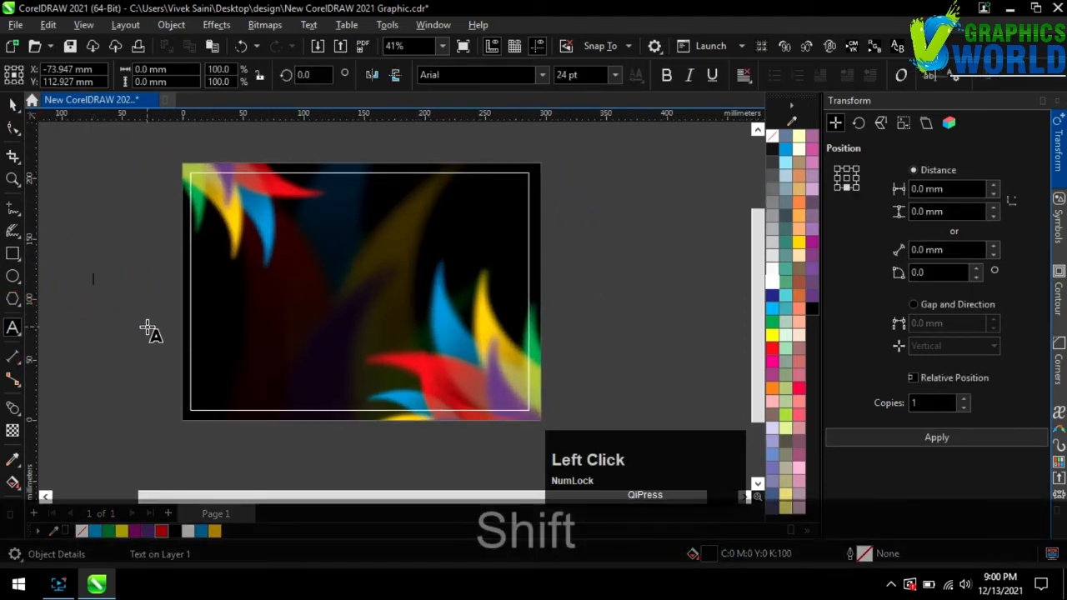
text(Grap)
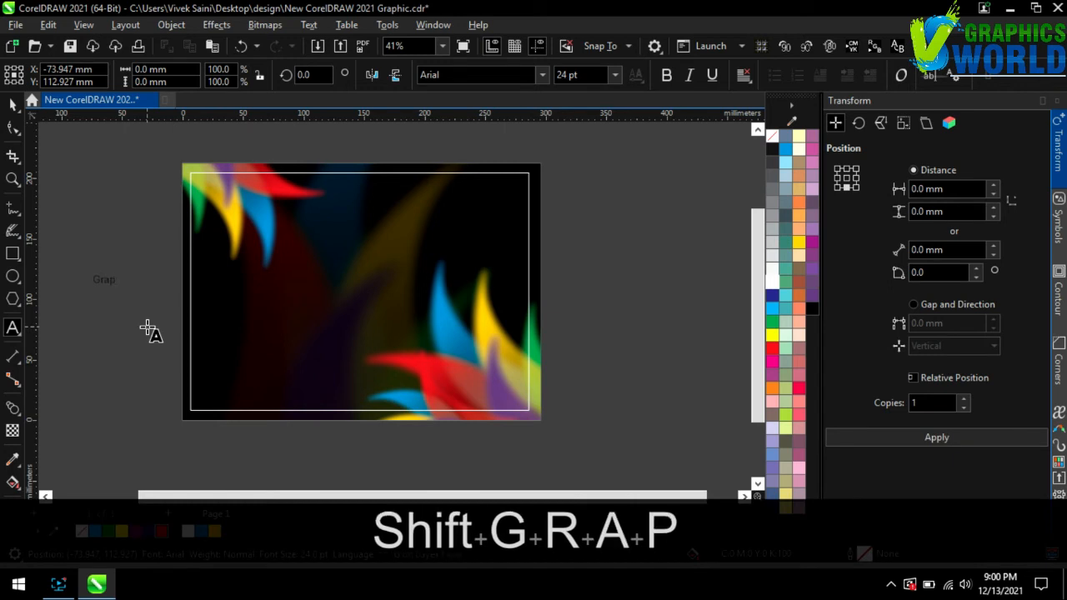
text(hics)
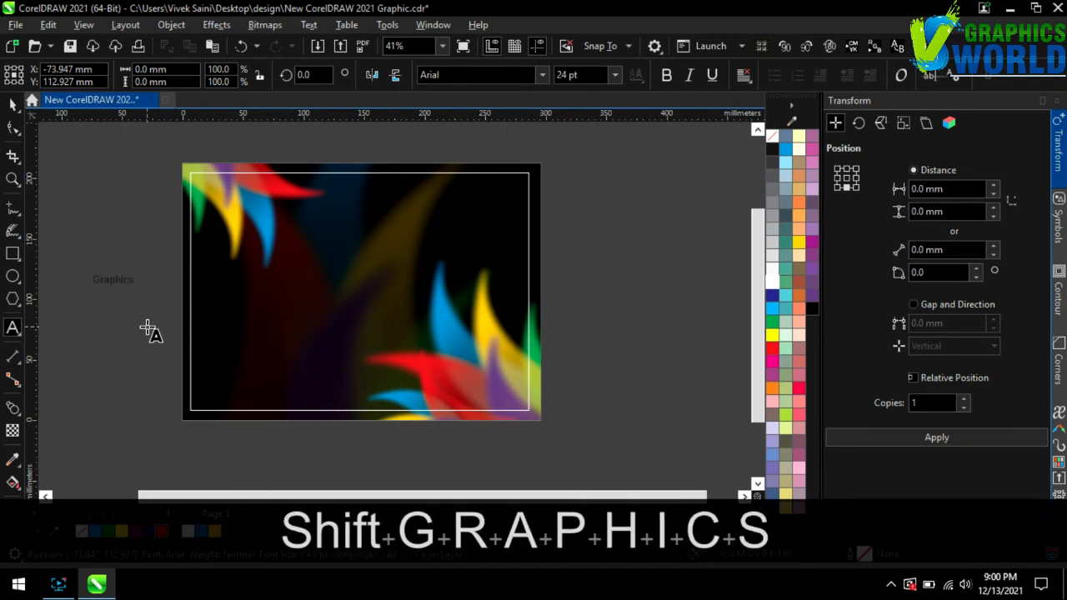
key(Return)
text(Desi)
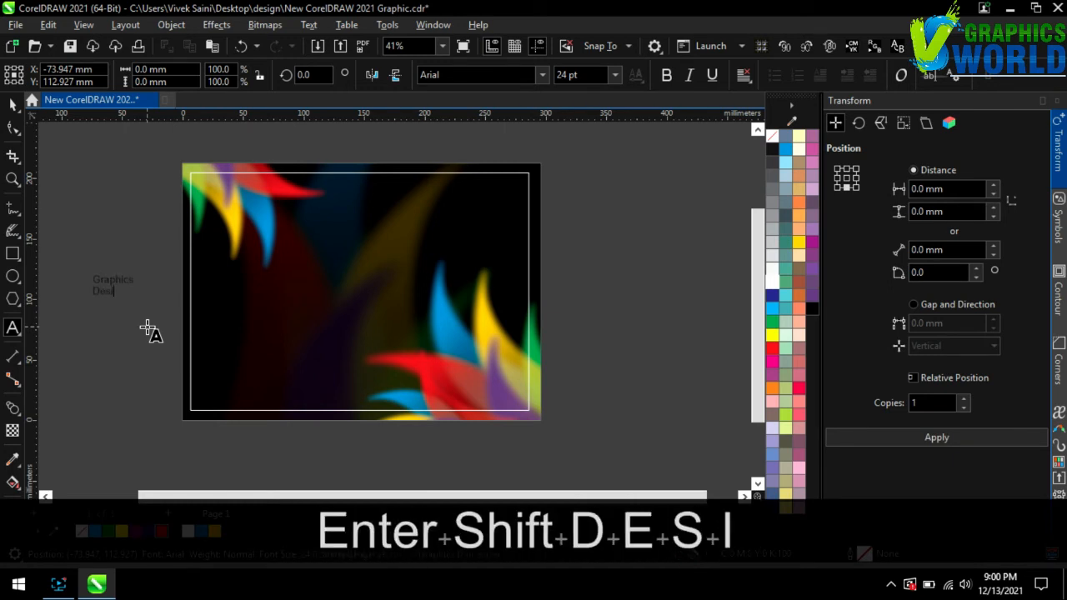
text(gn)
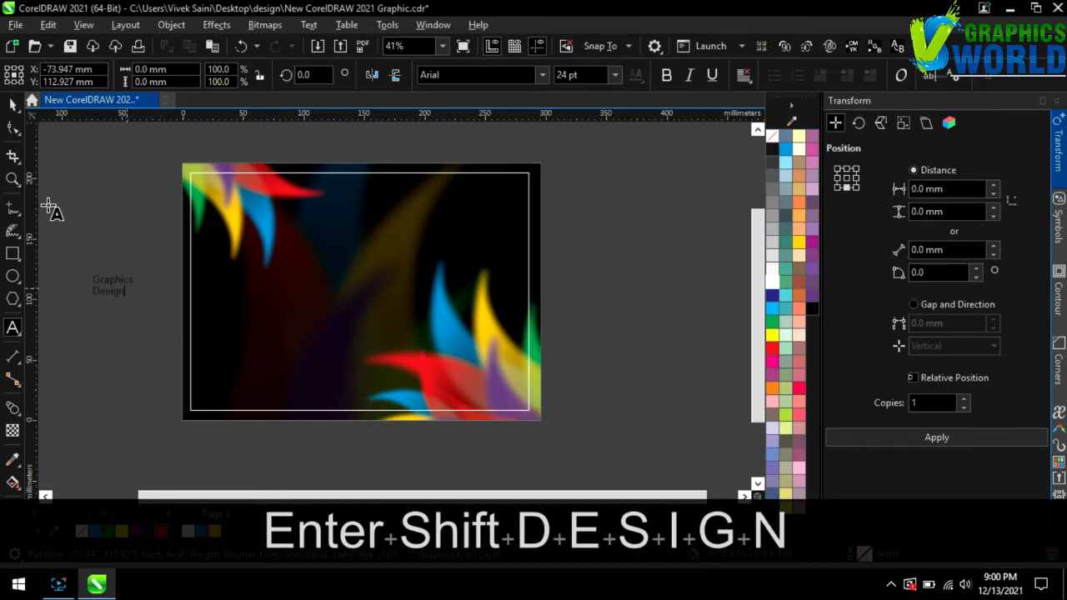
- Enlarge the two-line text to about 114 pt and change its font to Arabic Typesetting
click(11, 106)
drag(140, 277, 292, 205)
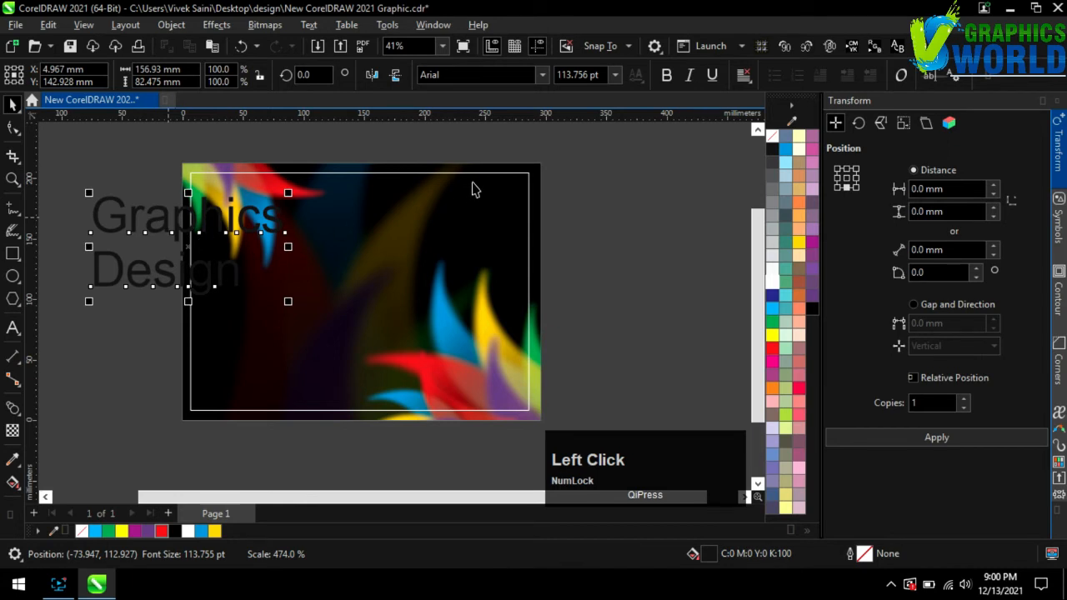
click(542, 74)
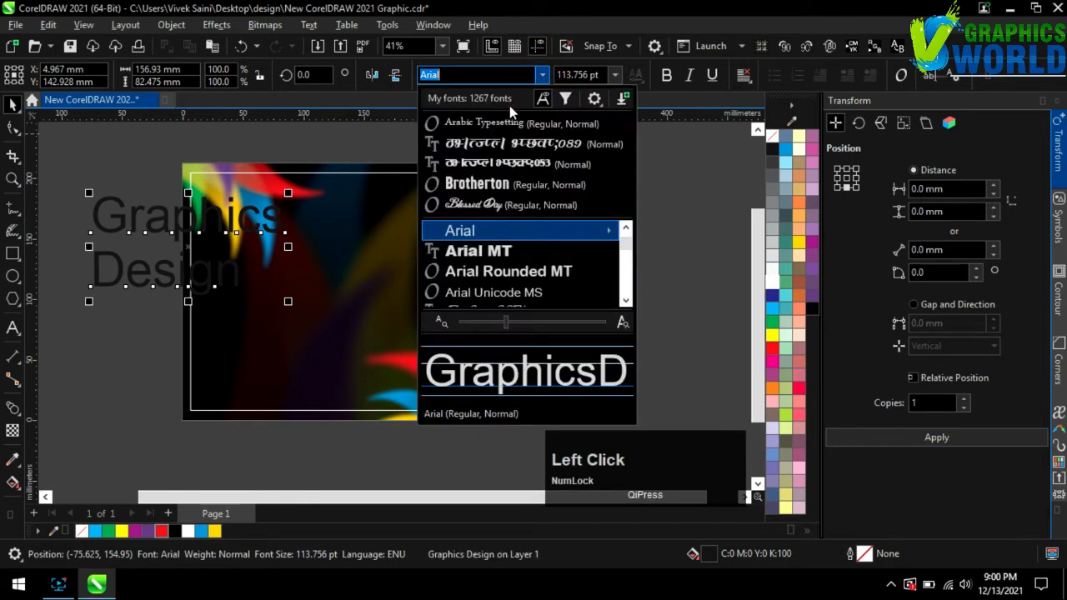
click(495, 123)
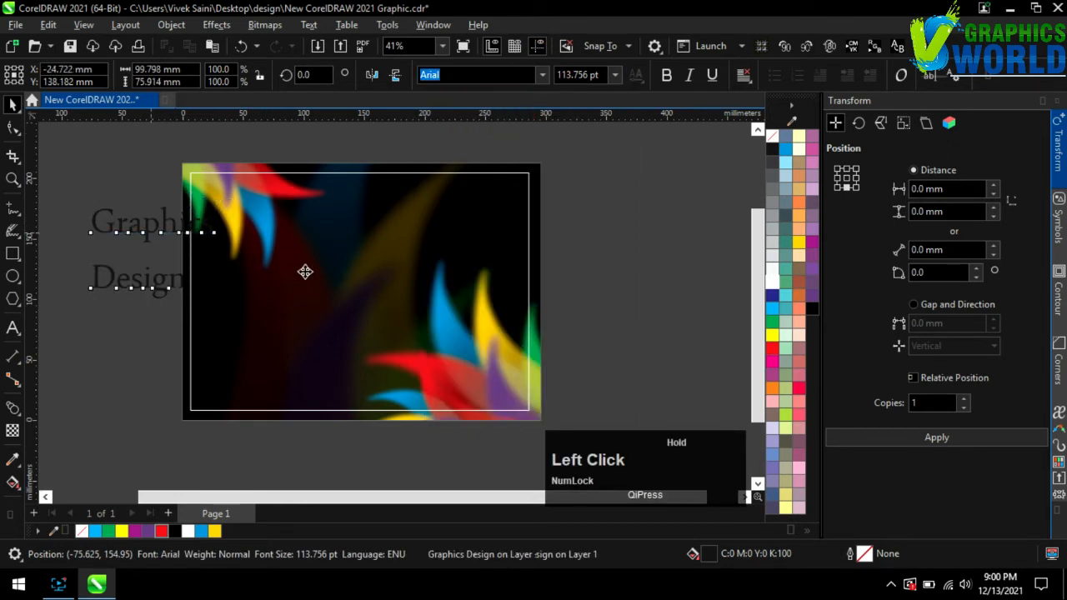
- Move the text onto the page, rotated about 37.2°, and enlarge it to about 238 pt
drag(305, 272, 324, 280)
drag(392, 252, 345, 214)
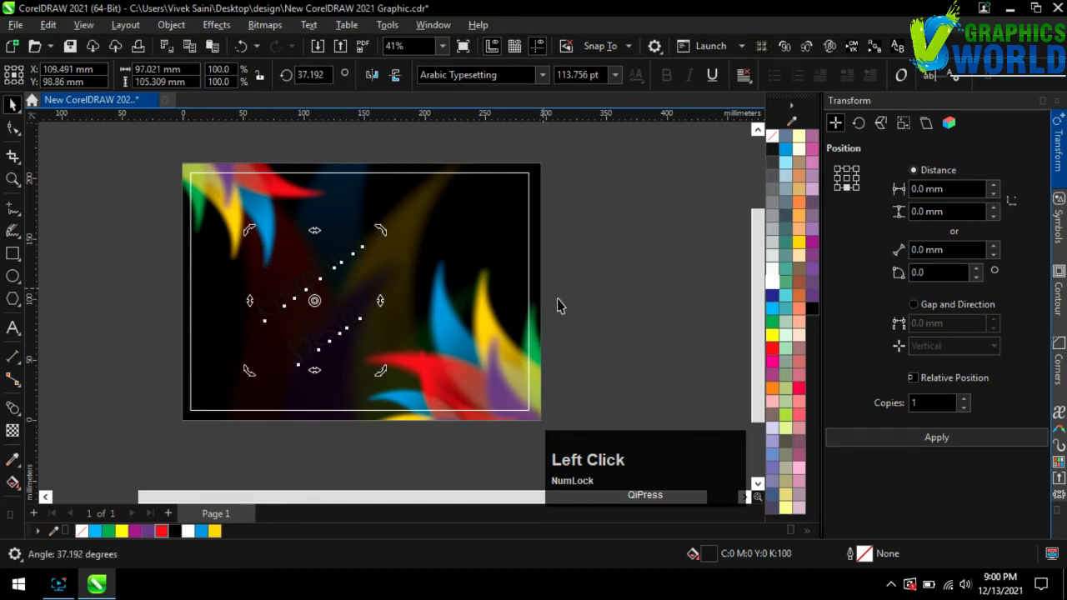
click(357, 250)
click(356, 250)
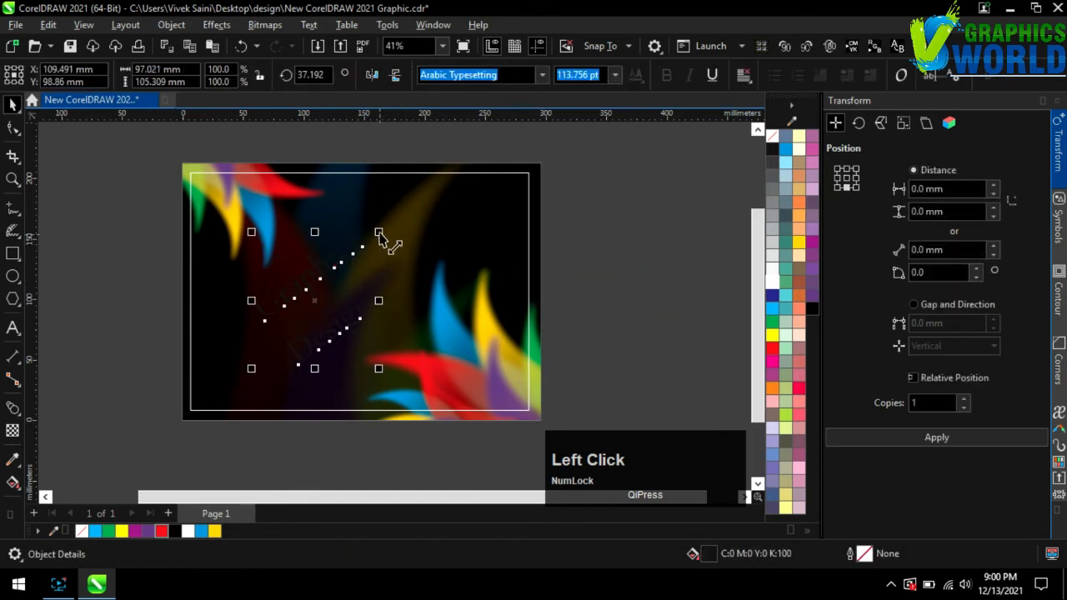
drag(381, 231, 505, 125)
drag(467, 178, 439, 259)
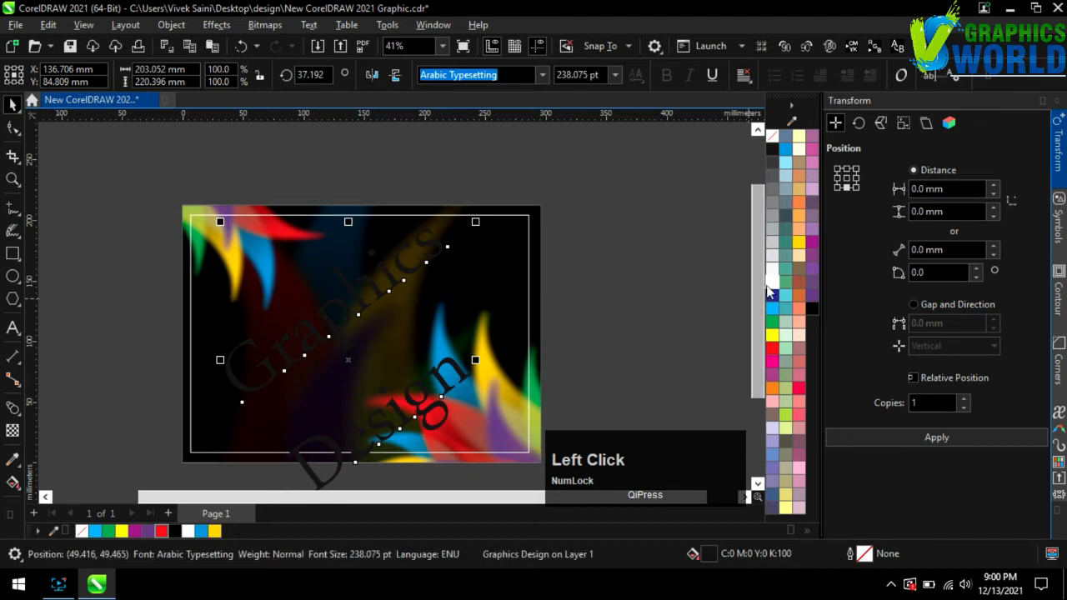
- Fill the text white and break it apart into separate "Graphics" and "Design" lines
key(ctrl+k)
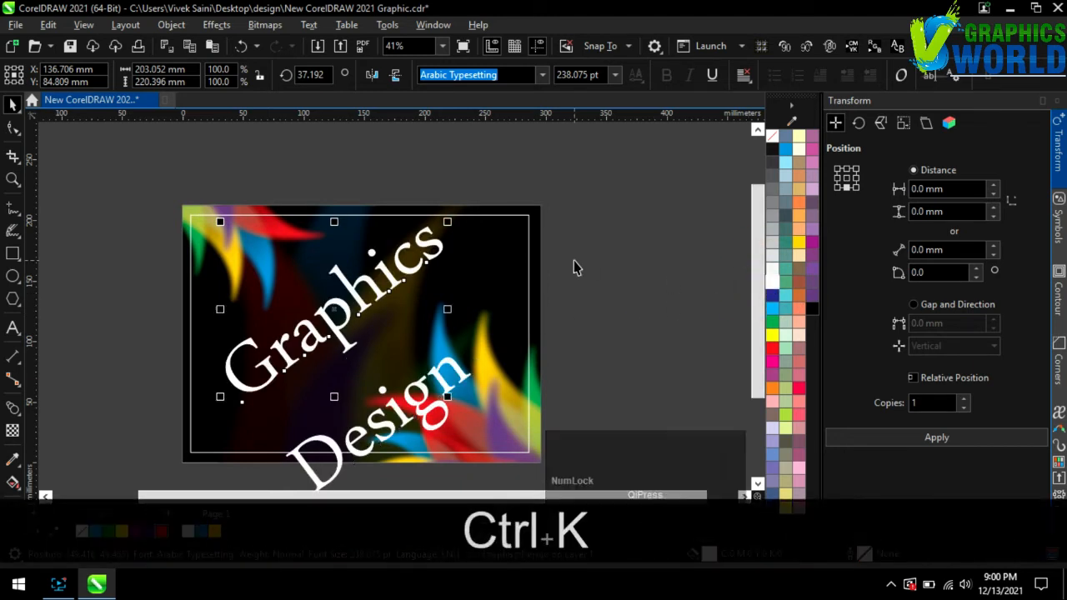
click(396, 392)
scroll(445, 392, up, 1)
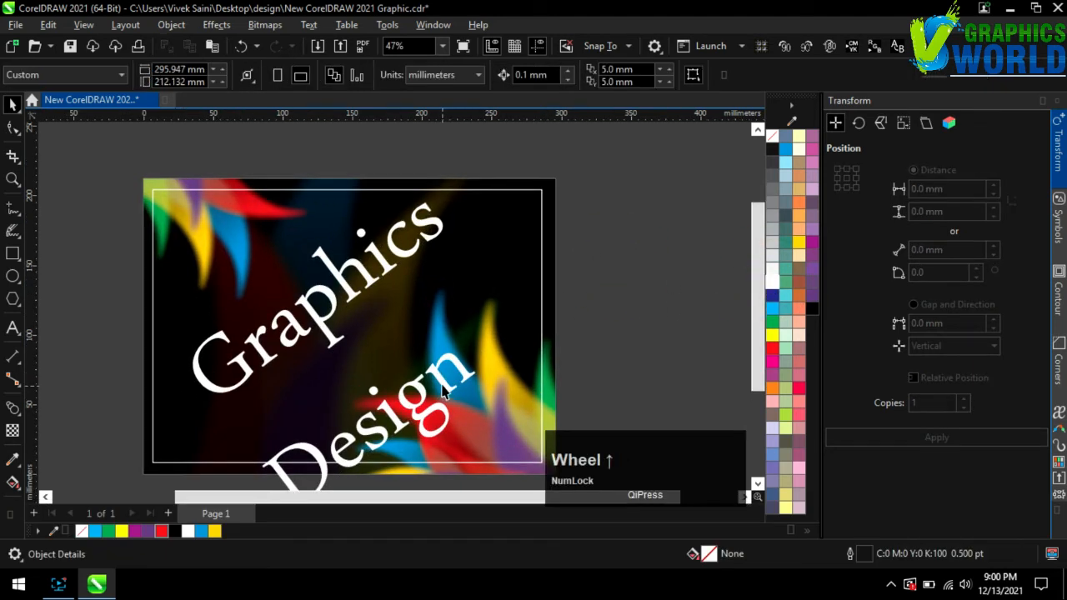
- Scale the word "Design" down to about 175 pt and place it close beneath "Graphics"
drag(444, 392, 480, 268)
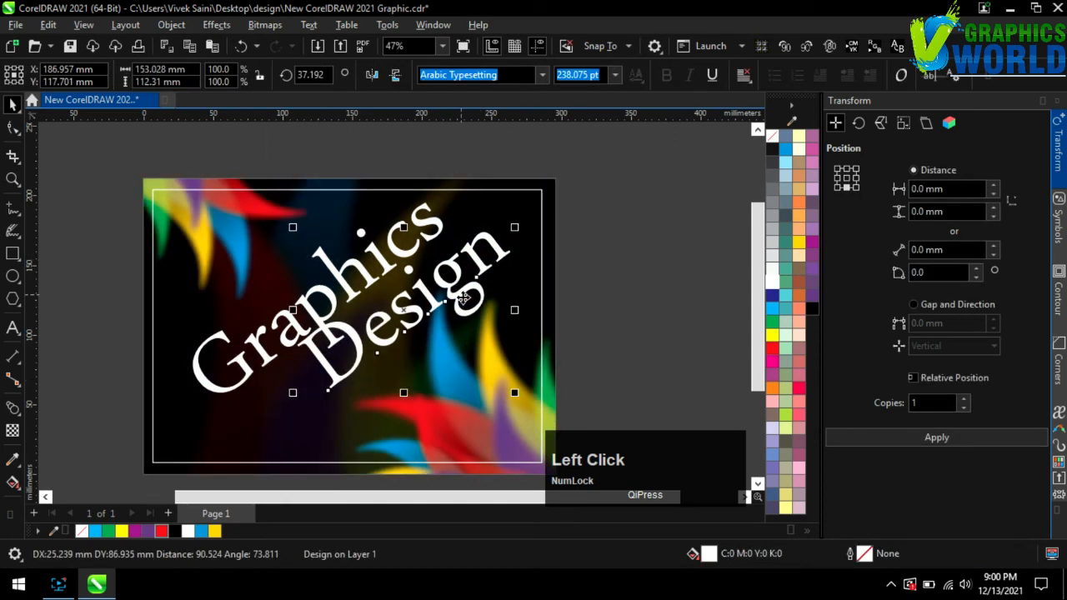
drag(514, 229, 463, 254)
drag(426, 305, 442, 286)
scroll(418, 310, up, 1)
drag(363, 331, 505, 358)
scroll(332, 342, up, 3)
scroll(325, 379, down, 3)
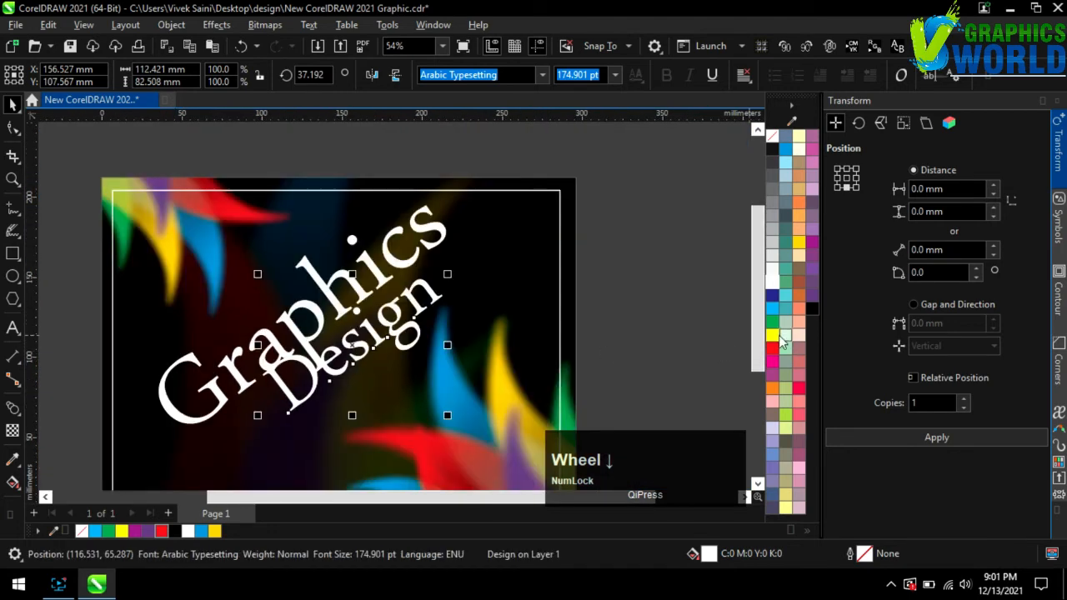
- Fill the word "Design" with yellow and shift it slightly down and across beneath "Graphics"
click(773, 336)
scroll(620, 341, down, 1)
scroll(326, 334, up, 2)
click(319, 333)
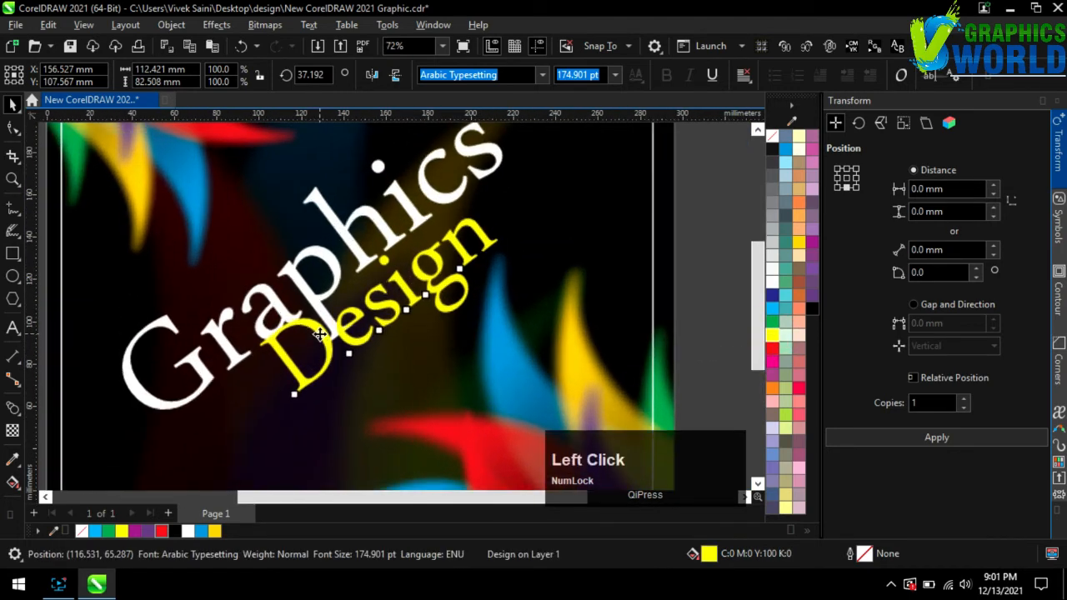
click(320, 334)
key(Right)
key(Down)
key(Right)
key(Right)
key(Down)
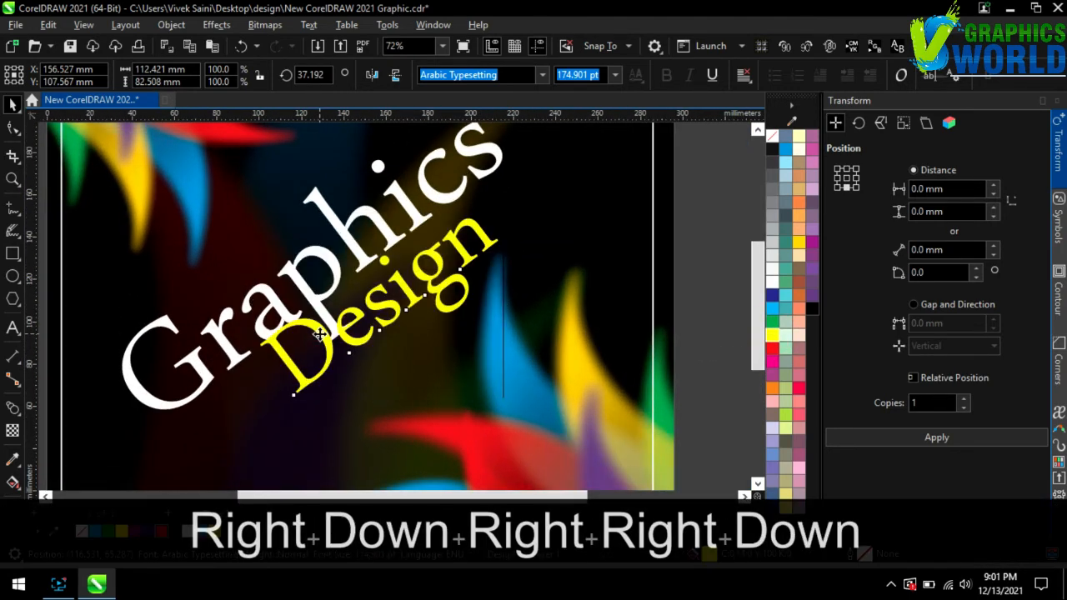
scroll(321, 334, up, 4)
drag(311, 334, 313, 350)
scroll(413, 338, down, 4)
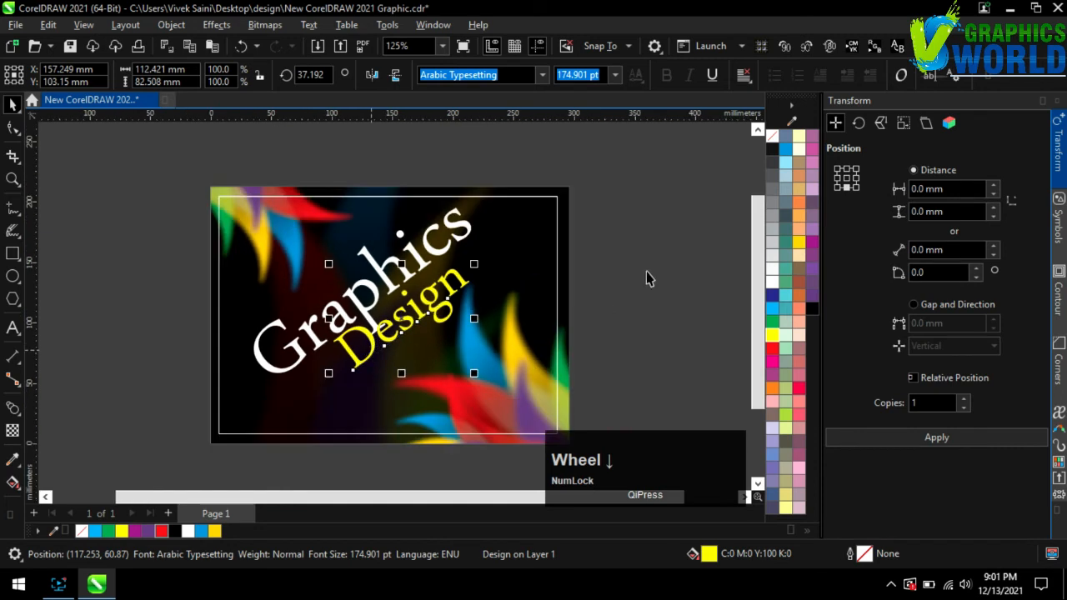
- Select both words and scale them down together to about 92%
click(214, 174)
drag(214, 175, 507, 407)
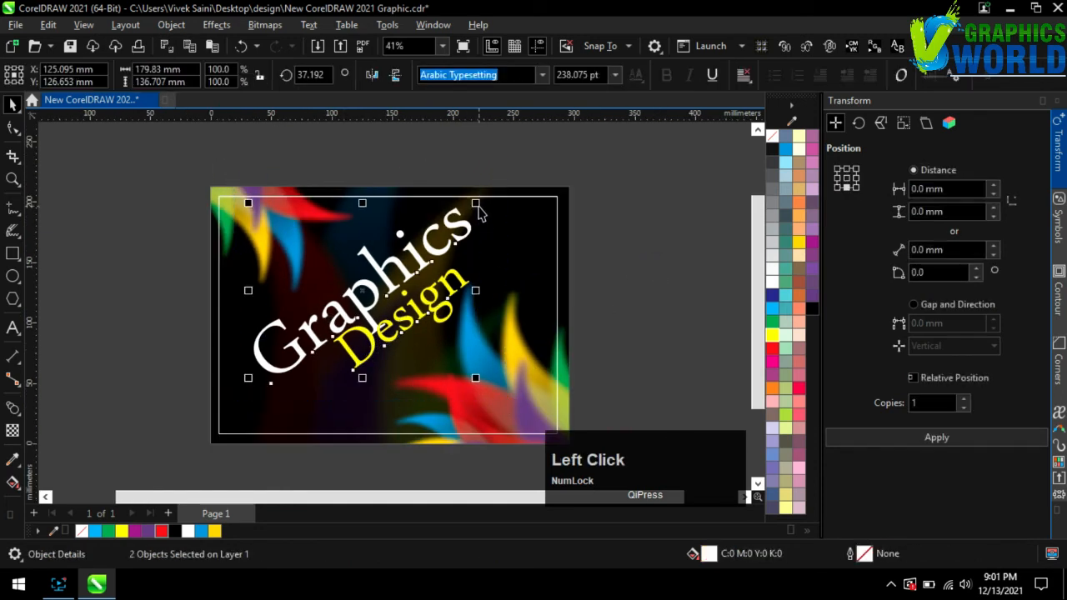
drag(474, 203, 473, 235)
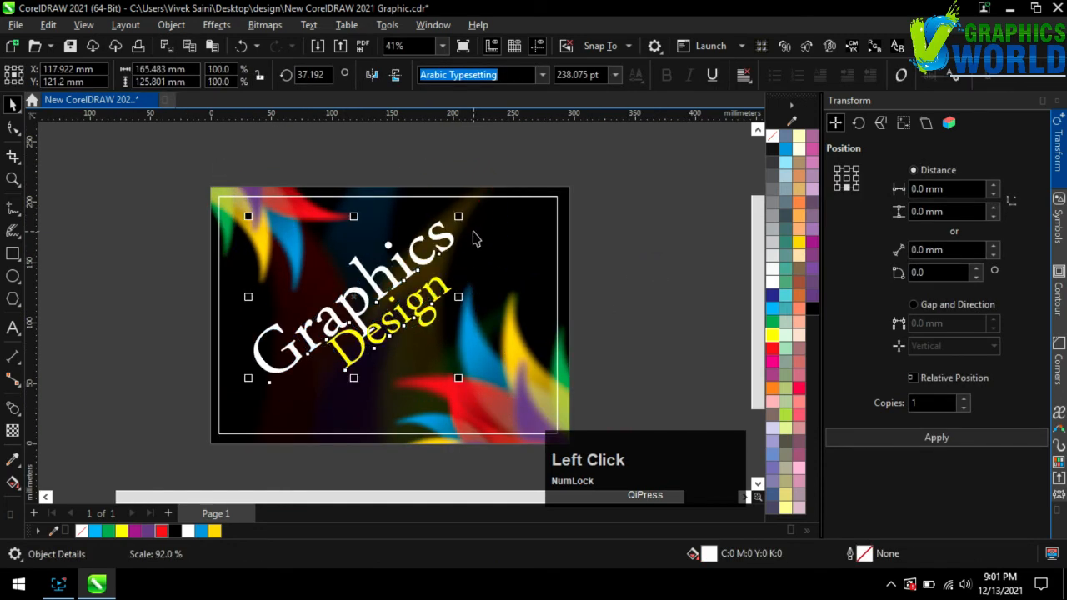
- Add a black Multiply drop shadow falling slightly below both words, with opacity 89 and feathering 7
click(13, 413)
click(12, 409)
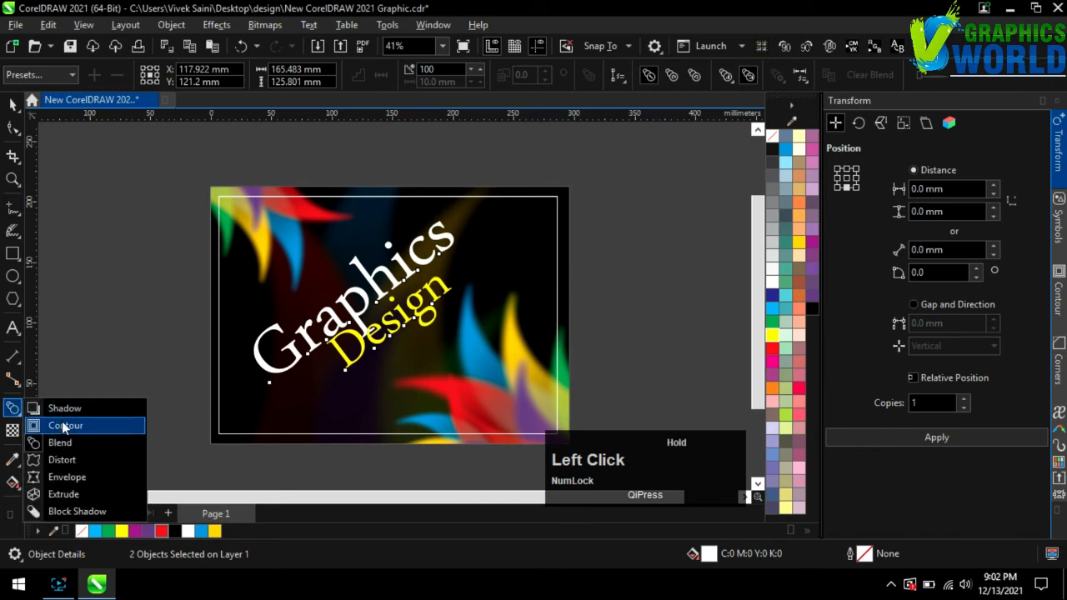
click(50, 408)
drag(364, 301, 351, 399)
scroll(351, 399, up, 3)
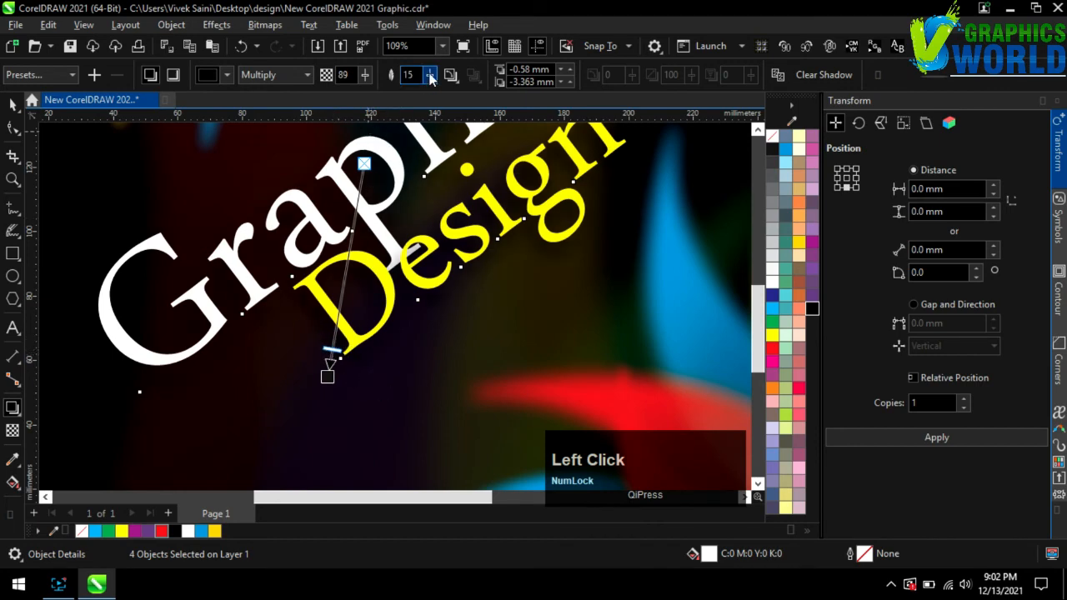
drag(430, 76, 426, 78)
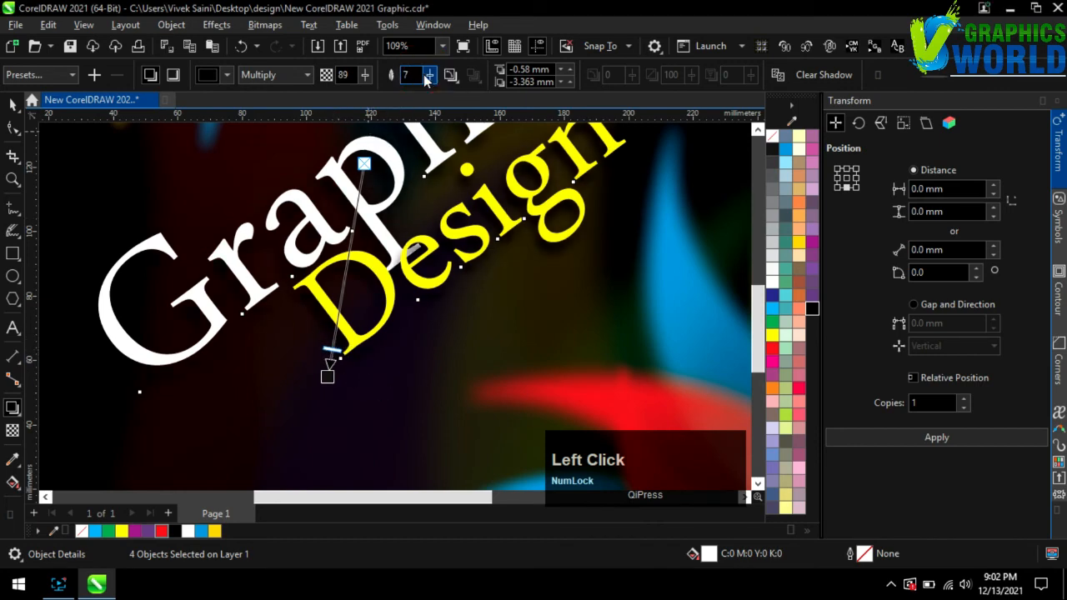
scroll(386, 286, down, 2)
scroll(190, 323, down, 1)
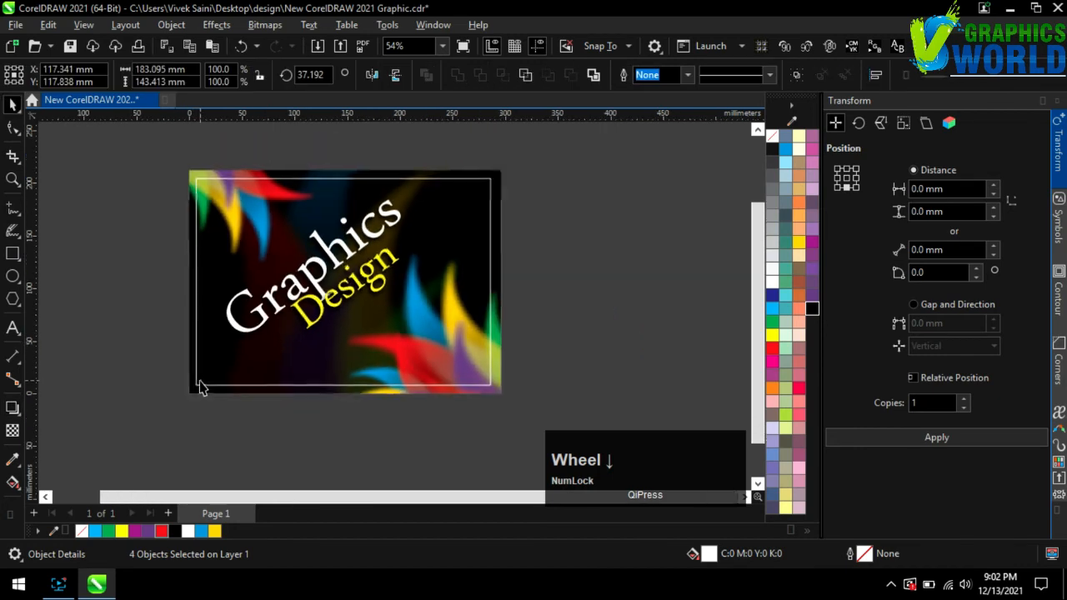
- Deselect everything and zoom in on the whole page to review the design
click(107, 225)
click(13, 179)
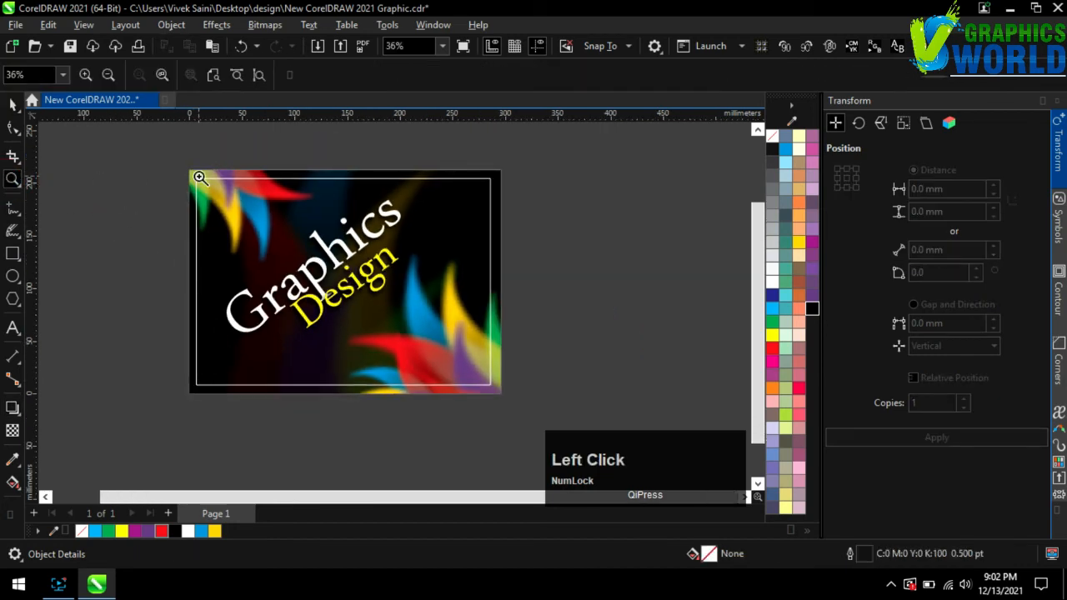
drag(499, 395, 498, 395)
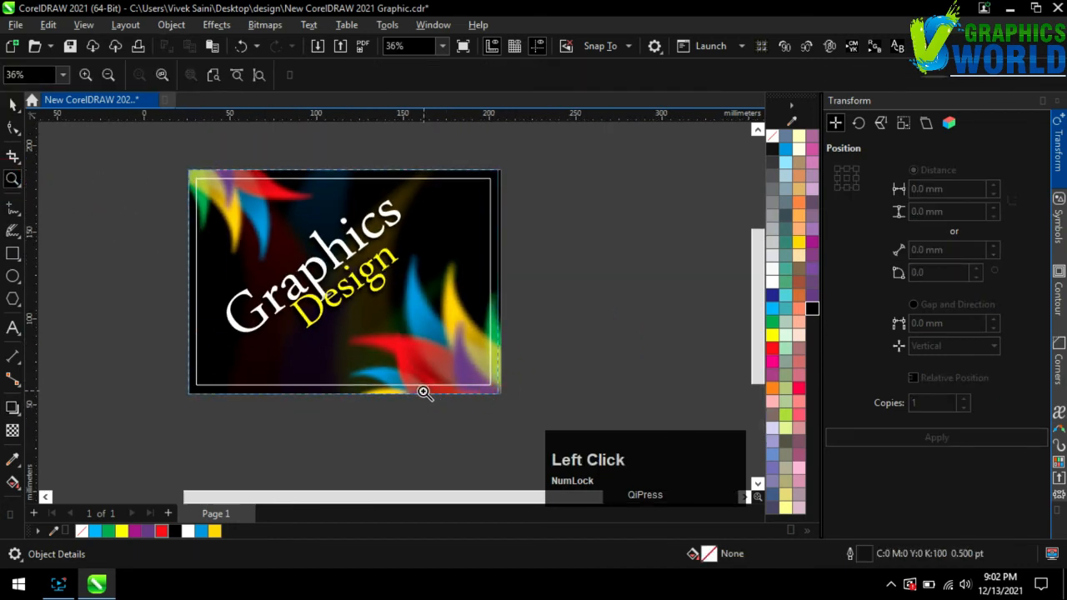